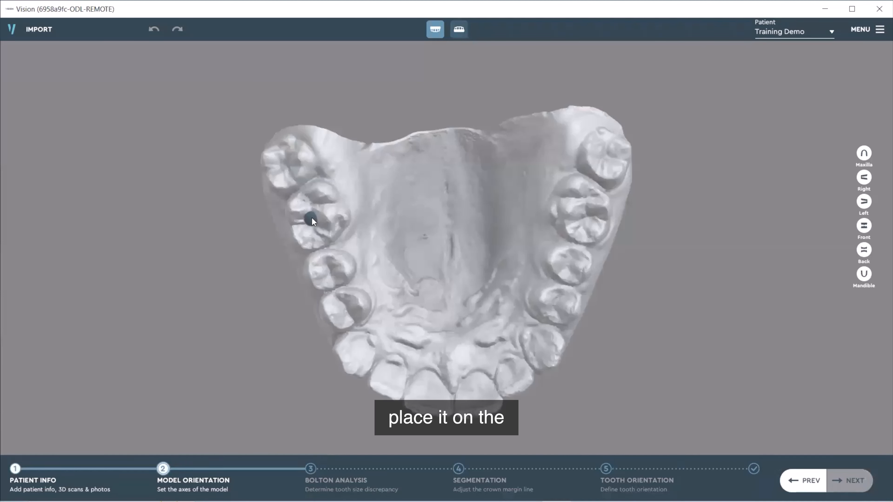
Step: Place the upper arch's three orientation points on both first molars and the incisal edge between the central incisors
{"action": "left_click", "coordinate": [317, 221]}
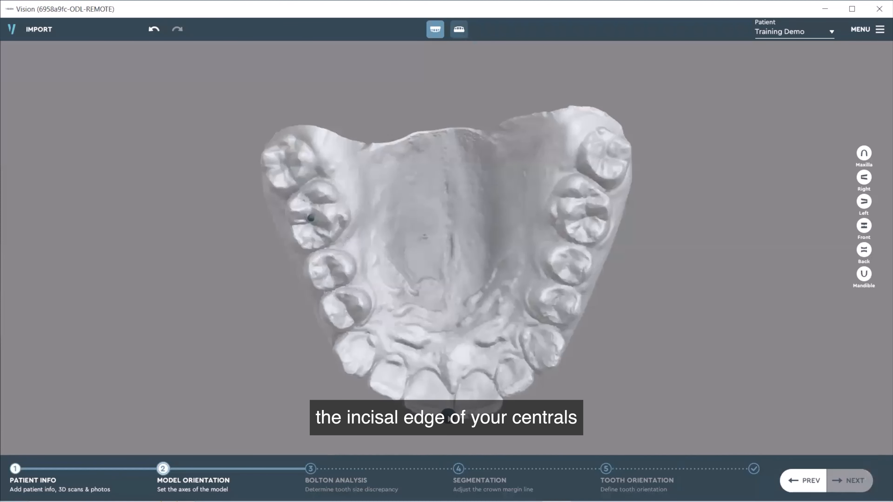
{"action": "left_click", "coordinate": [450, 414]}
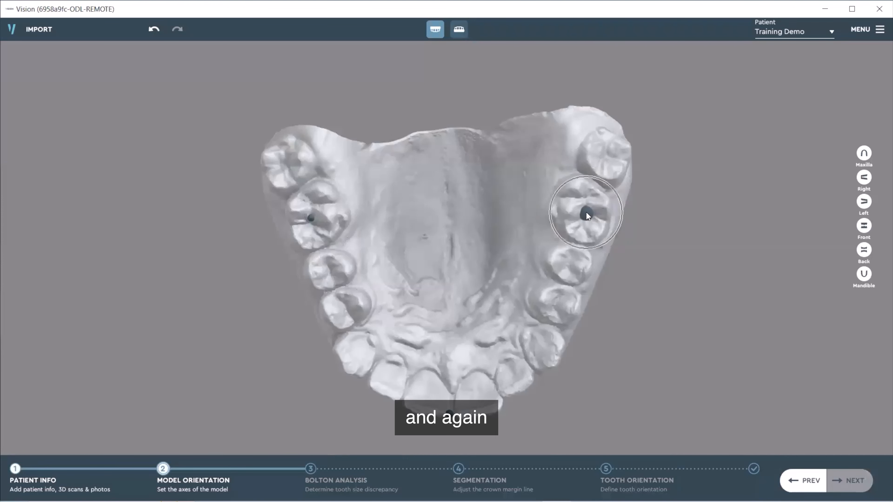
{"action": "left_click", "coordinate": [587, 212]}
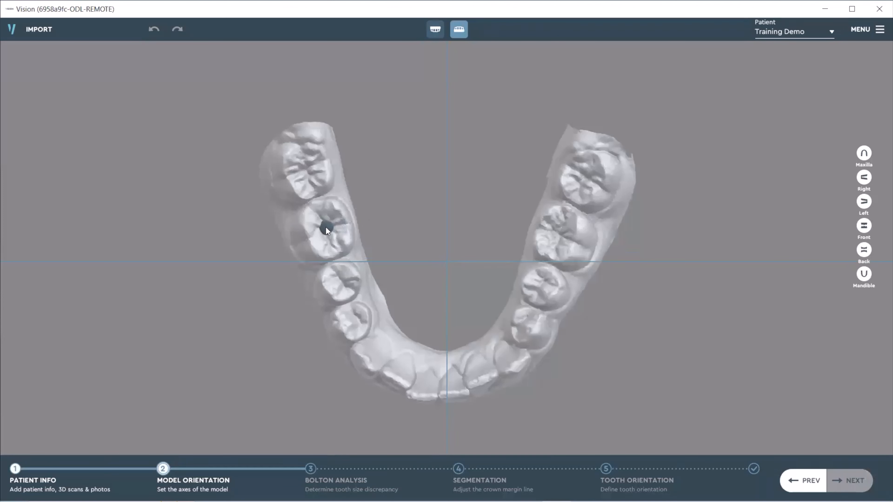
Step: Place the lower arch's three orientation points on both first molars and the incisal edge of the central incisors
{"action": "left_click", "coordinate": [324, 229]}
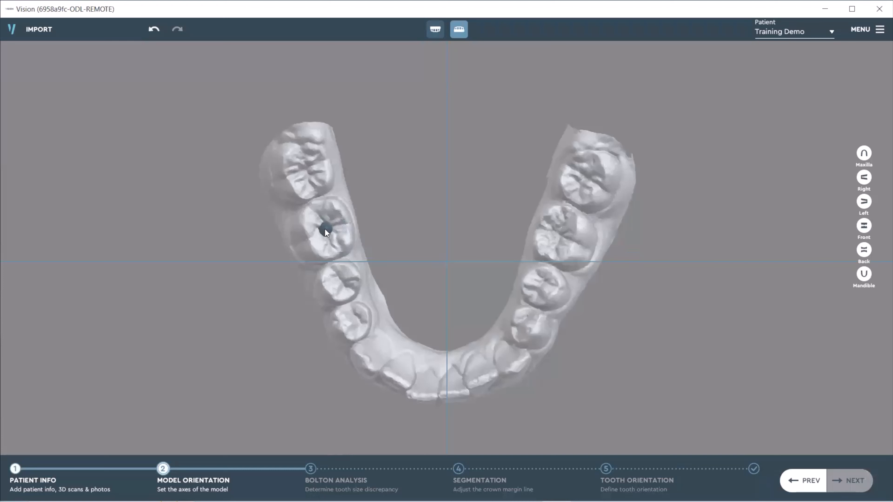
{"action": "left_click", "coordinate": [432, 396]}
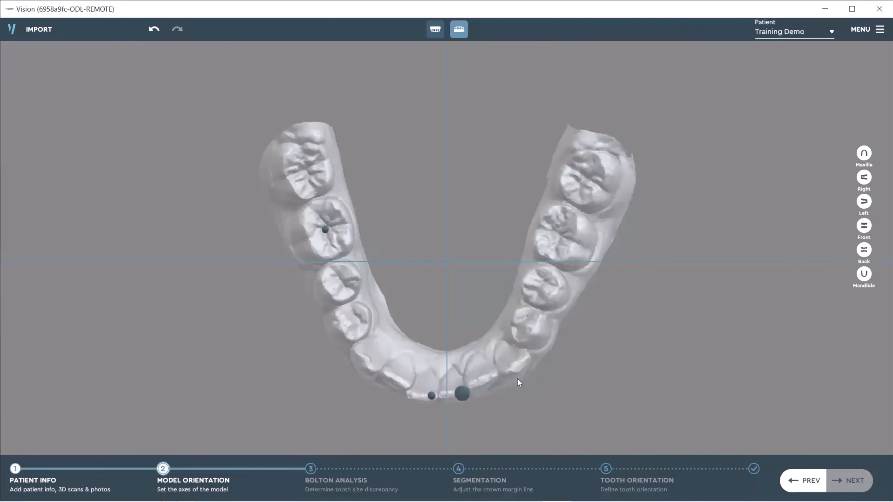
{"action": "left_click", "coordinate": [559, 236]}
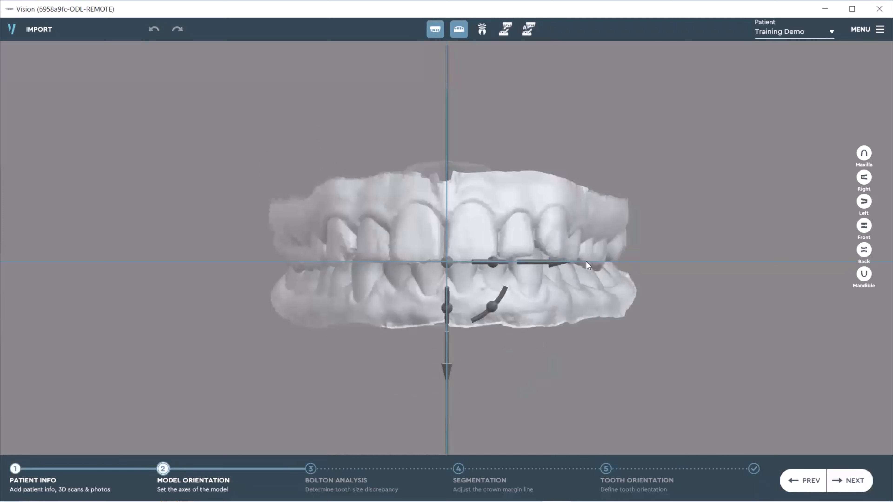
Step: Apply the anatomical bite correction to the arches and try a slight rotation of the model
{"action": "scroll", "coordinate": [403, 219], "scroll_direction": "down", "scroll_amount": 1}
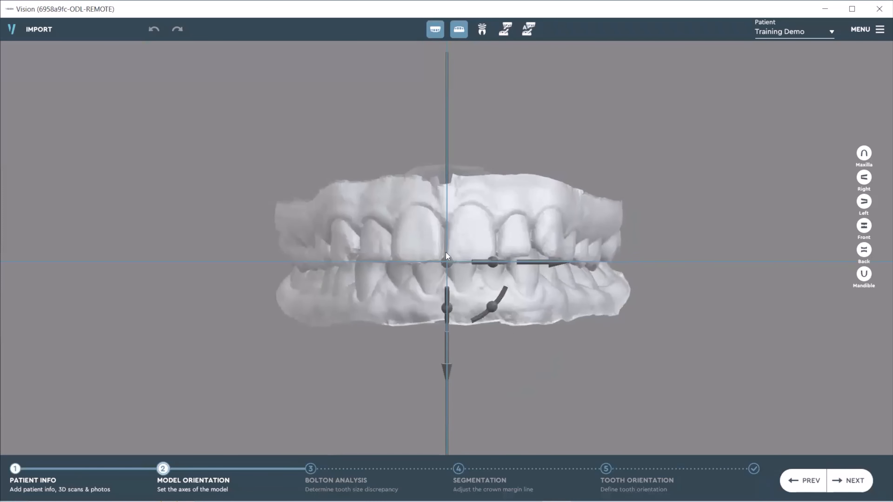
{"action": "scroll", "coordinate": [447, 253], "scroll_direction": "up", "scroll_amount": 1}
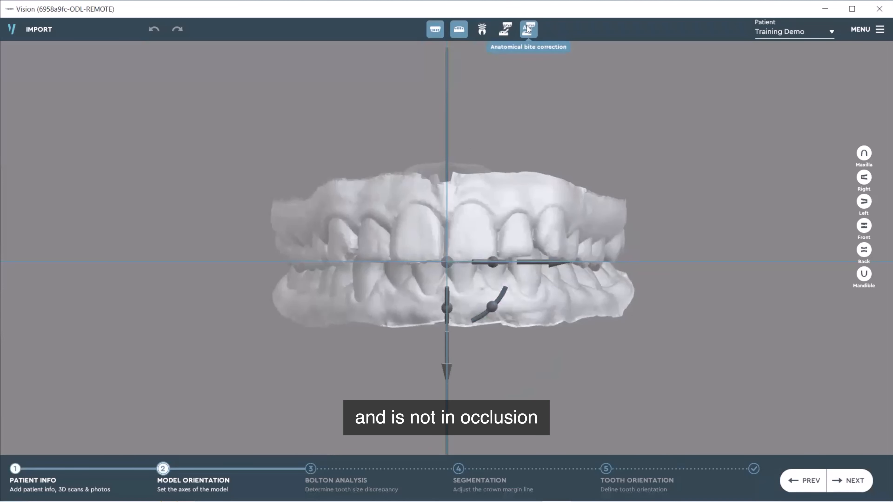
{"action": "left_click", "coordinate": [529, 32]}
{"action": "left_click", "coordinate": [529, 32]}
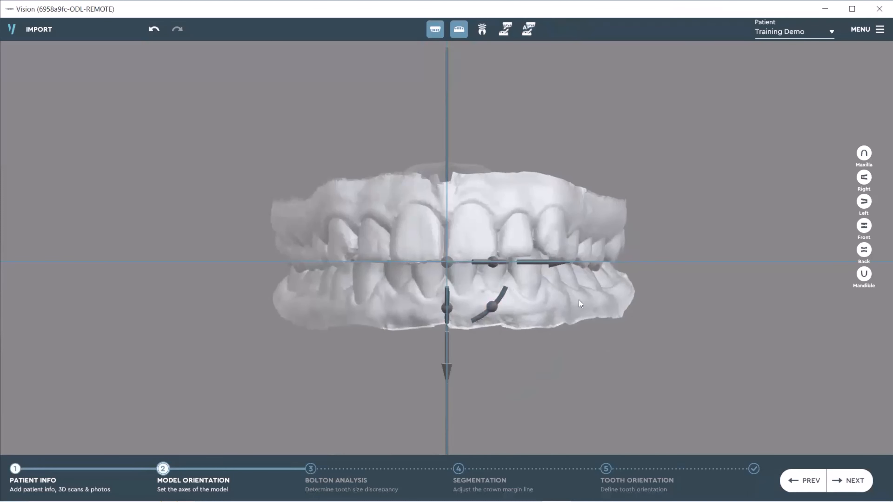
{"action": "key", "text": "ctrl"}
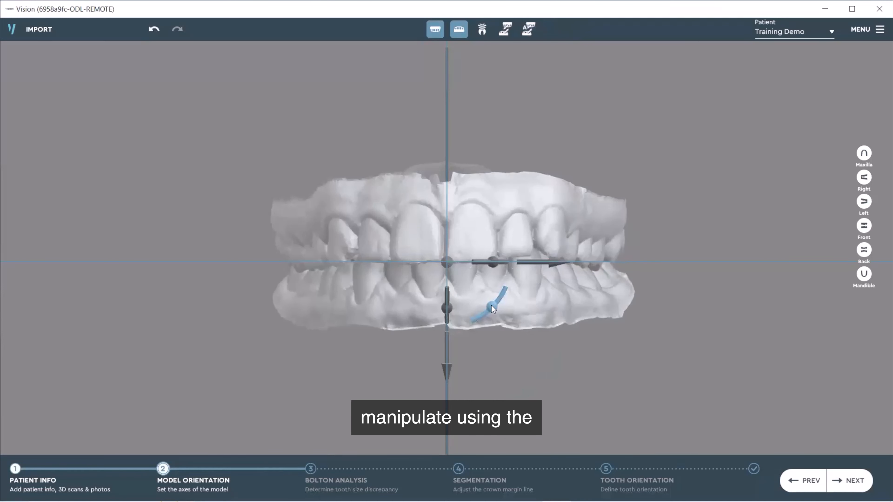
{"action": "mouse_move", "coordinate": [498, 302]}
{"action": "left_mouse_down"}
{"action": "mouse_move", "coordinate": [502, 289]}
{"action": "mouse_move", "coordinate": [492, 312]}
{"action": "mouse_move", "coordinate": [498, 307]}
{"action": "left_mouse_up"}
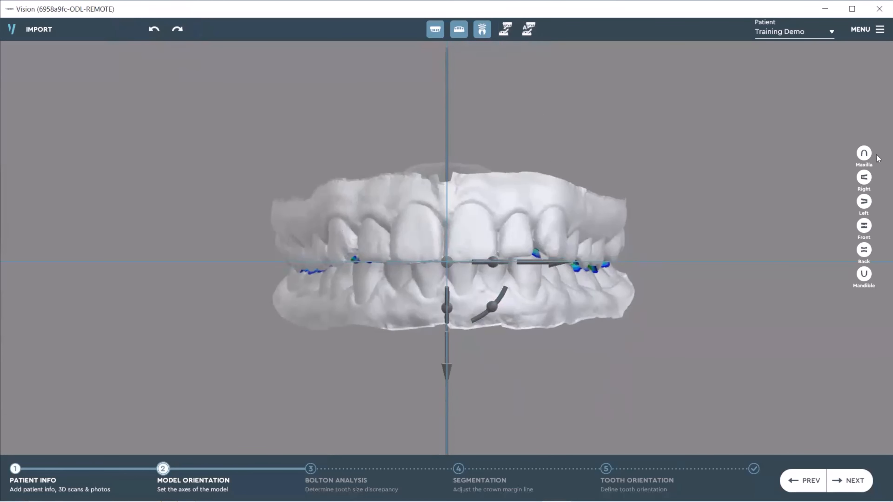
Step: Inspect the occlusal contact map on the upper arch, turn the map off and show both arches from the front
{"action": "left_click", "coordinate": [864, 153]}
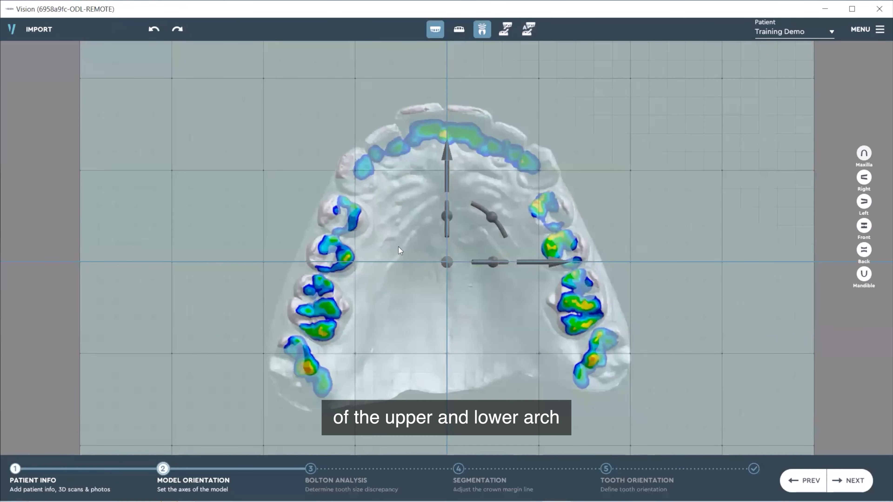
{"action": "left_click", "coordinate": [863, 225]}
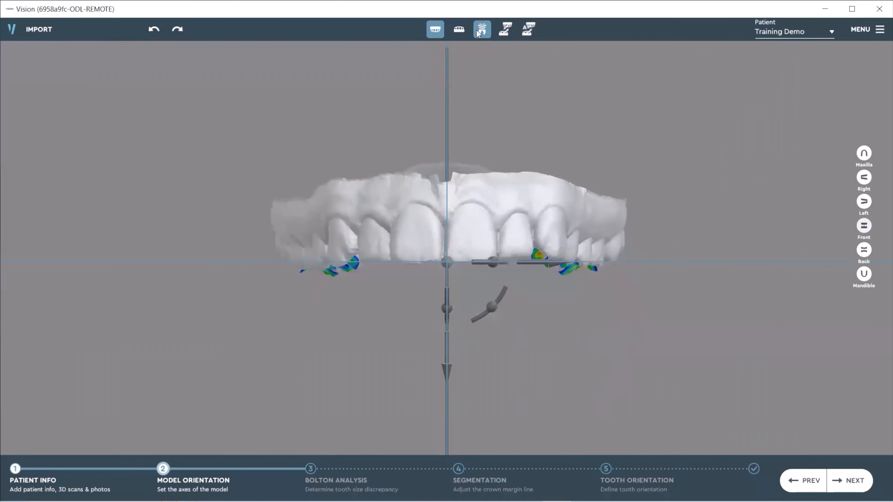
{"action": "left_click", "coordinate": [481, 30]}
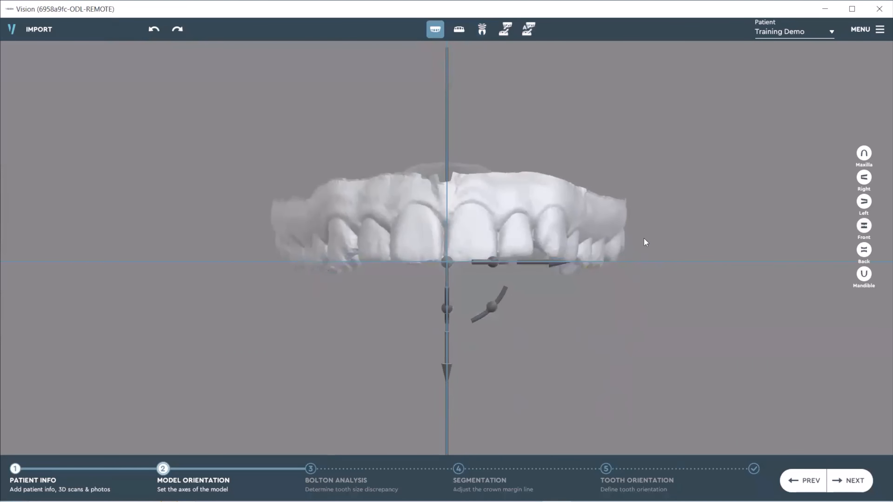
{"action": "left_click", "coordinate": [463, 31]}
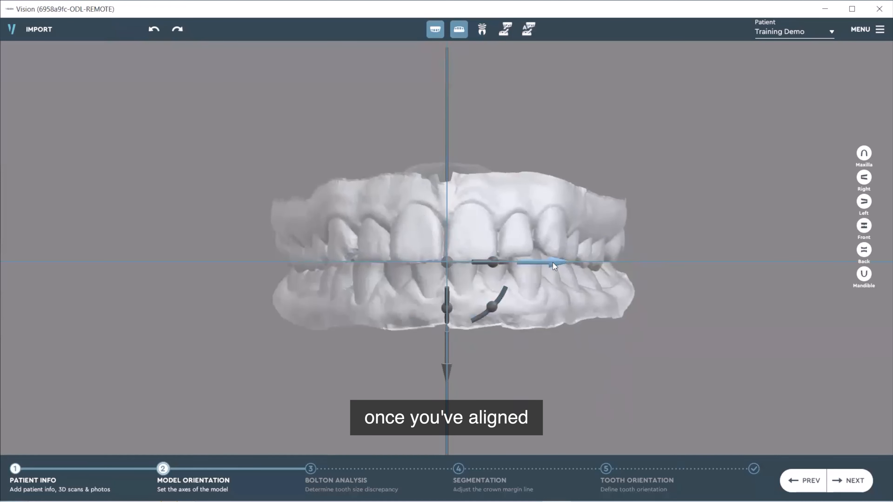
Step: Shift the model slightly sideways along the horizontal axis and advance to model correction
{"action": "left_click_drag", "start_coordinate": [556, 261], "coordinate": [557, 259]}
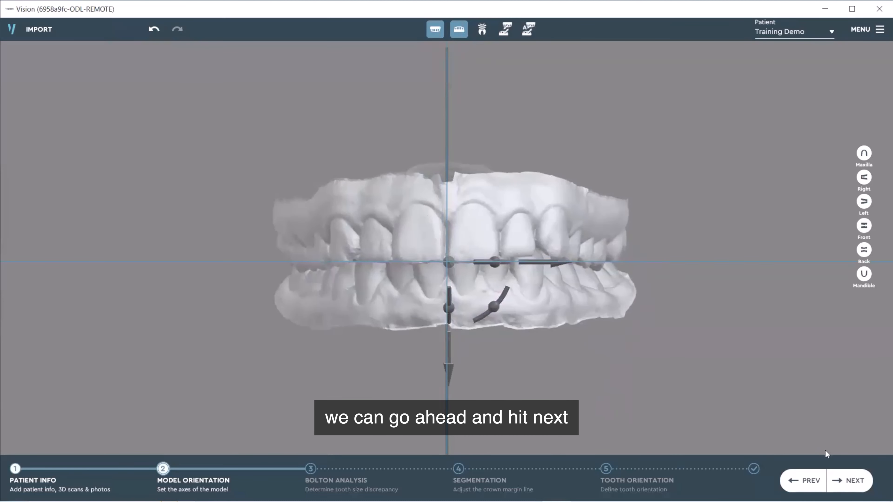
{"action": "left_click", "coordinate": [851, 485]}
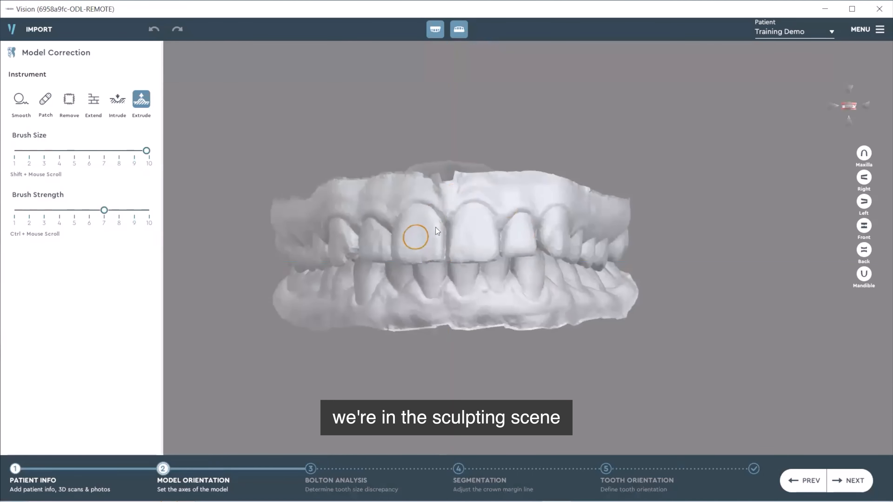
Step: Try the Smooth instrument with brush size 7 and a lower strength, and restore both settings to 10
{"action": "left_click", "coordinate": [20, 105]}
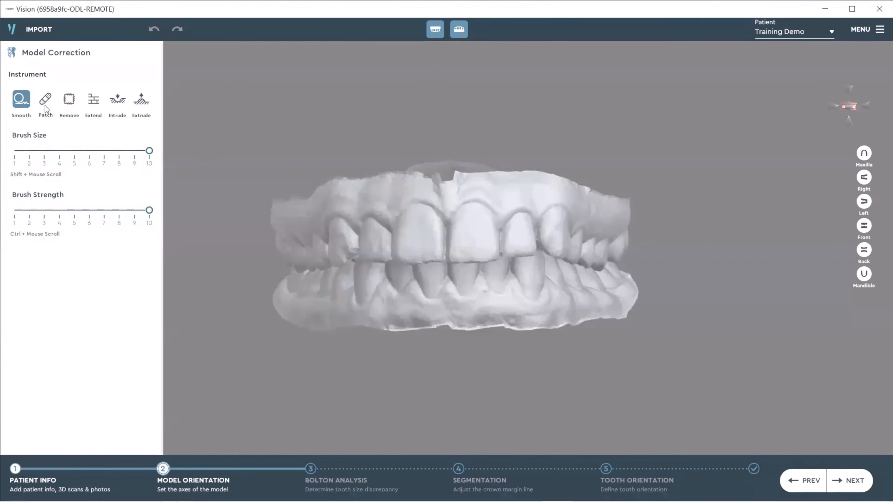
{"action": "mouse_move", "coordinate": [149, 151]}
{"action": "left_mouse_down"}
{"action": "mouse_move", "coordinate": [41, 151]}
{"action": "mouse_move", "coordinate": [144, 151]}
{"action": "mouse_move", "coordinate": [97, 151]}
{"action": "mouse_move", "coordinate": [105, 151]}
{"action": "left_mouse_up"}
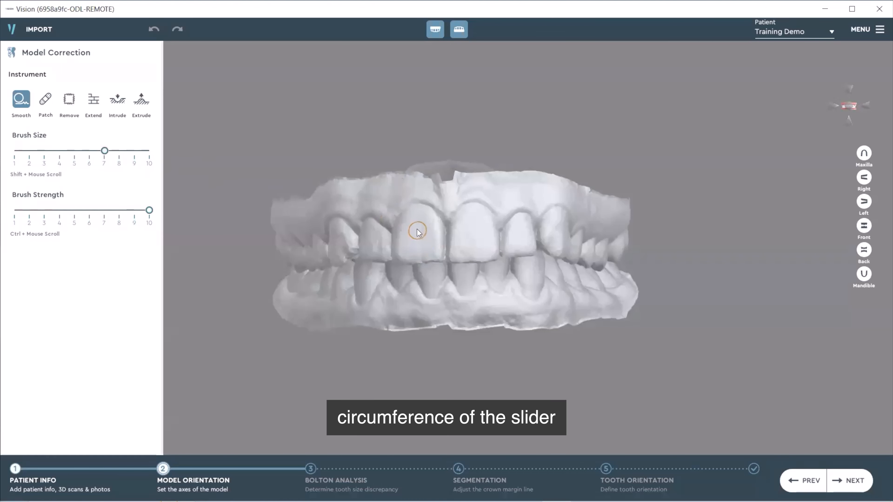
{"action": "left_click_drag", "start_coordinate": [105, 150], "coordinate": [149, 150]}
{"action": "mouse_move", "coordinate": [149, 210]}
{"action": "left_mouse_down"}
{"action": "mouse_move", "coordinate": [72, 210]}
{"action": "mouse_move", "coordinate": [135, 210]}
{"action": "mouse_move", "coordinate": [120, 210]}
{"action": "left_mouse_up"}
{"action": "left_click", "coordinate": [149, 215]}
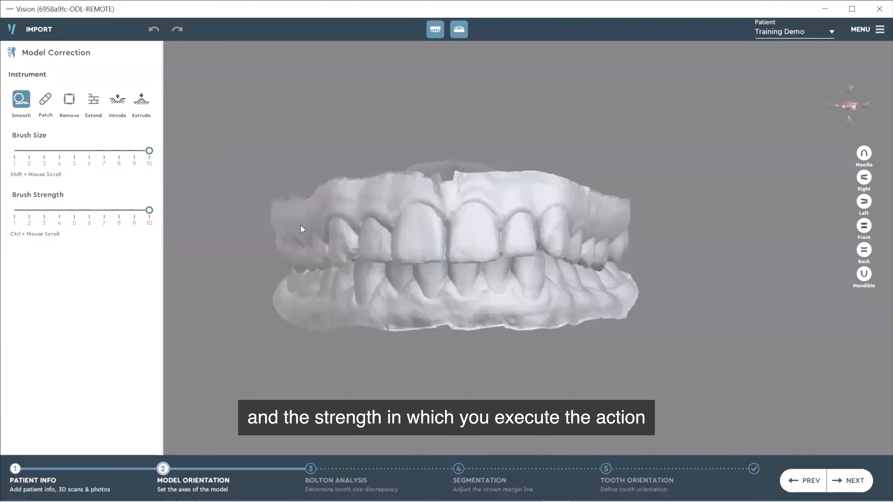
Step: Patch the marked hole at the rear of the lower arch
{"action": "left_click", "coordinate": [45, 100]}
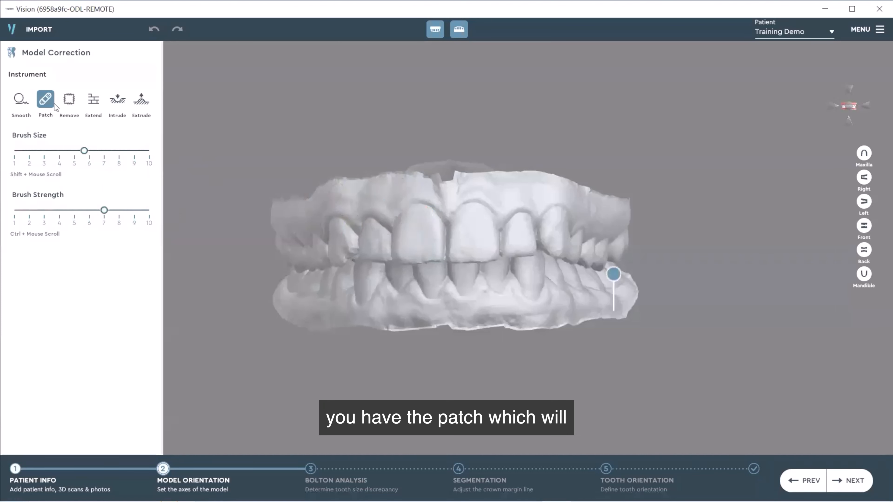
{"action": "left_click", "coordinate": [614, 275]}
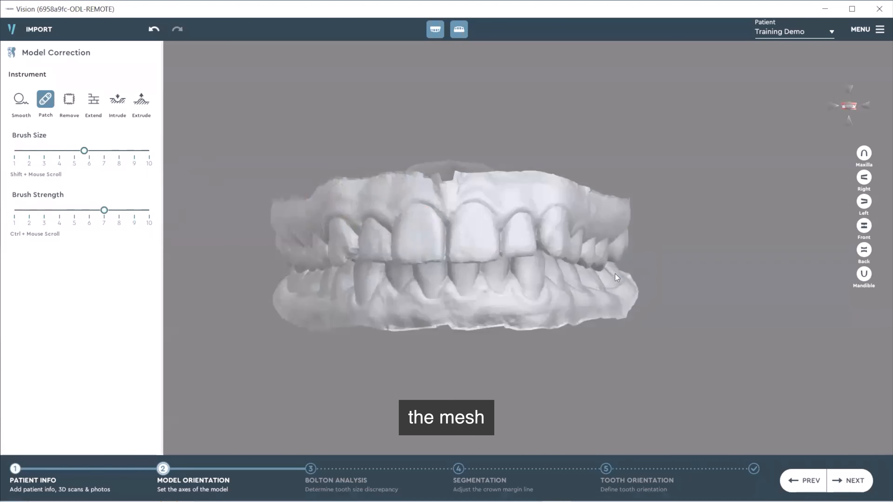
Step: Remove a spot of mesh from the upper central incisor and another from the gum beside it
{"action": "left_click", "coordinate": [67, 101]}
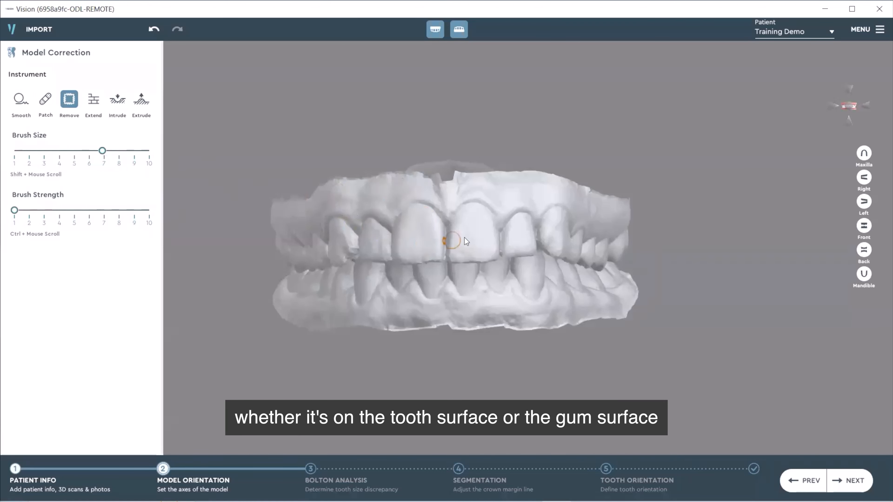
{"action": "left_click", "coordinate": [476, 234]}
{"action": "left_click", "coordinate": [501, 193]}
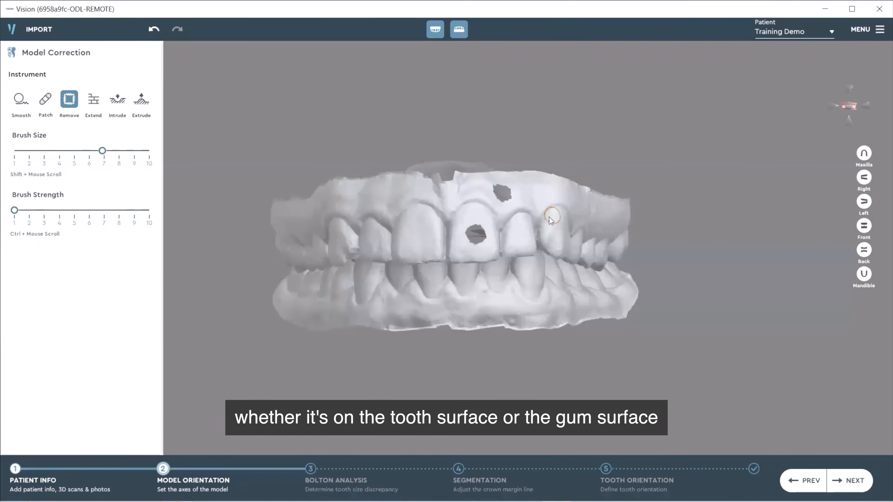
Step: Patch the holes in the upper central incisor and the neighbouring gum
{"action": "left_click", "coordinate": [45, 102]}
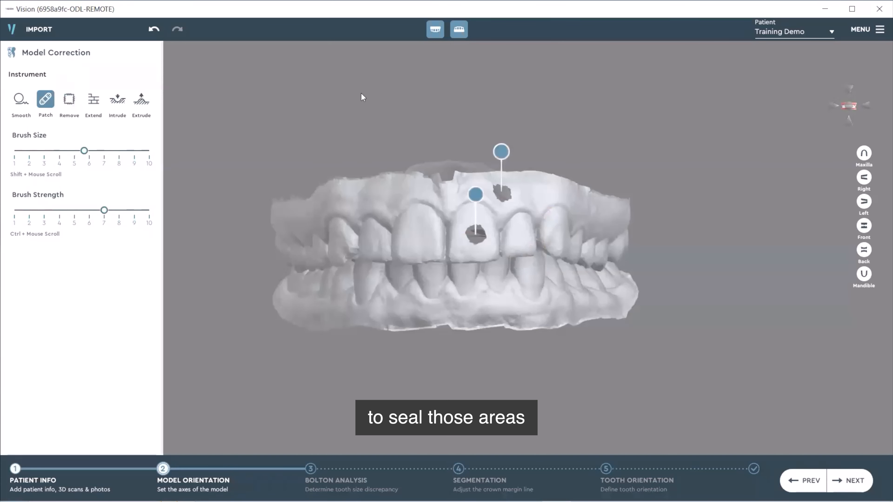
{"action": "left_click", "coordinate": [501, 152]}
{"action": "left_click", "coordinate": [476, 194]}
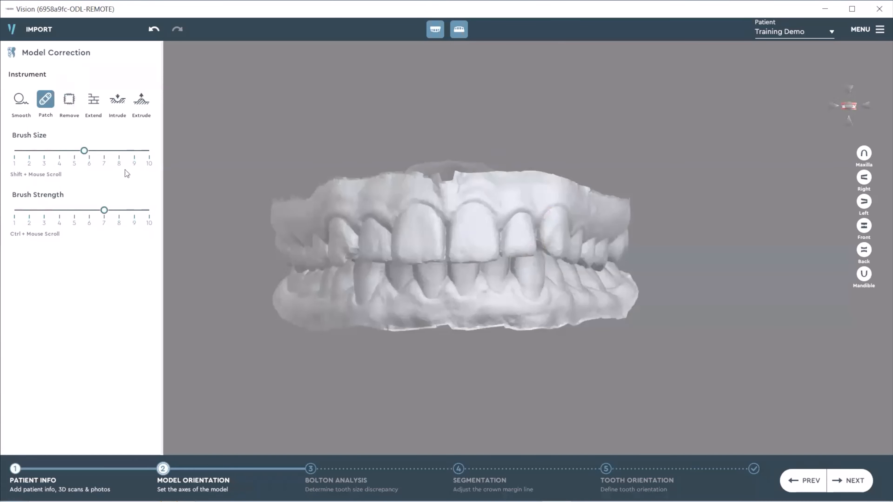
Step: Work with the Extend instrument at brush size 10 on the upper gum border at the rear and the midline notch
{"action": "left_click", "coordinate": [94, 101]}
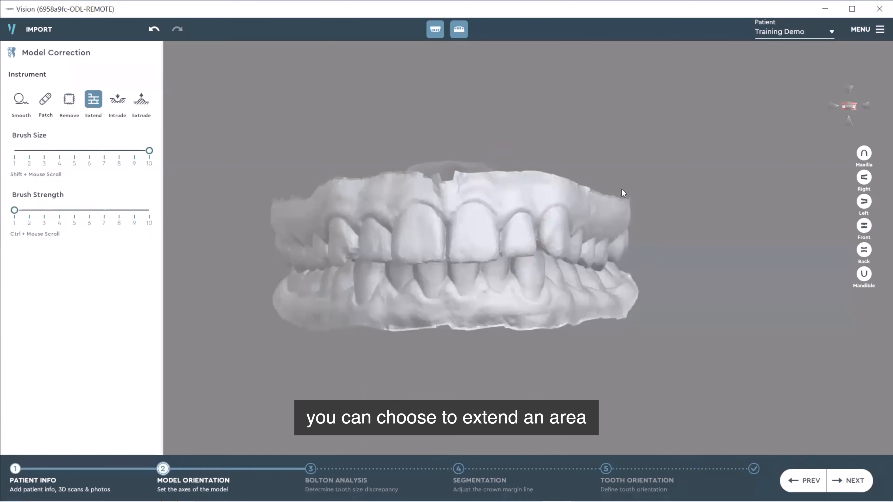
{"action": "mouse_move", "coordinate": [459, 212]}
{"action": "right_mouse_down"}
{"action": "mouse_move", "coordinate": [533, 194]}
{"action": "mouse_move", "coordinate": [441, 215]}
{"action": "mouse_move", "coordinate": [473, 190]}
{"action": "mouse_move", "coordinate": [518, 174]}
{"action": "mouse_move", "coordinate": [501, 211]}
{"action": "mouse_move", "coordinate": [498, 262]}
{"action": "mouse_move", "coordinate": [506, 149]}
{"action": "mouse_move", "coordinate": [524, 154]}
{"action": "right_mouse_up"}
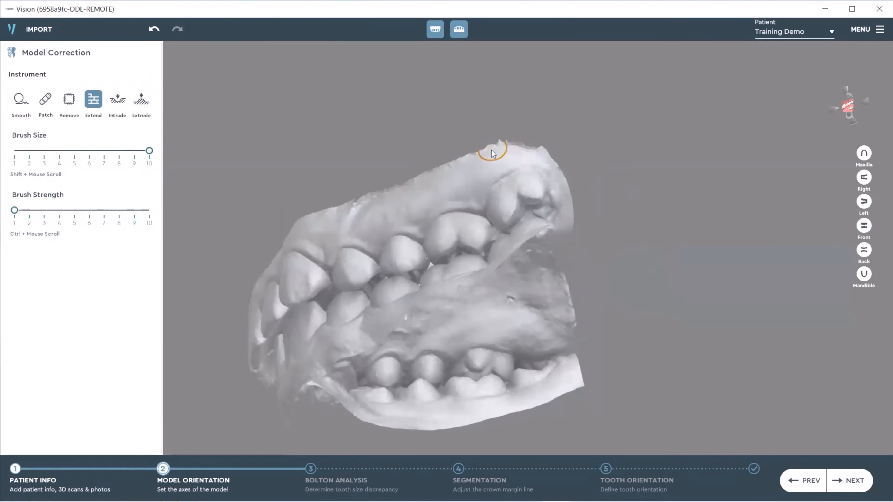
{"action": "right_click_drag", "start_coordinate": [452, 175], "coordinate": [511, 241]}
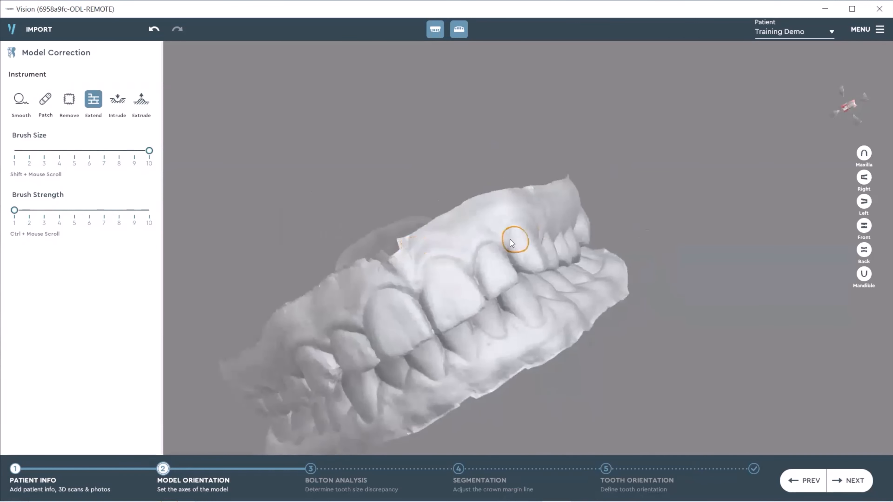
{"action": "right_click_drag", "start_coordinate": [388, 251], "coordinate": [435, 136]}
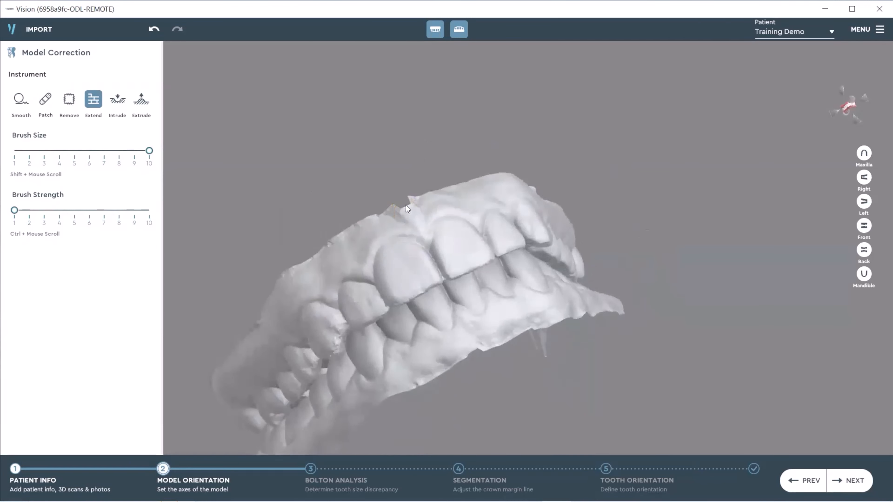
{"action": "mouse_move", "coordinate": [408, 205]}
{"action": "right_mouse_down"}
{"action": "mouse_move", "coordinate": [404, 257]}
{"action": "mouse_move", "coordinate": [380, 308]}
{"action": "mouse_move", "coordinate": [391, 259]}
{"action": "right_mouse_up"}
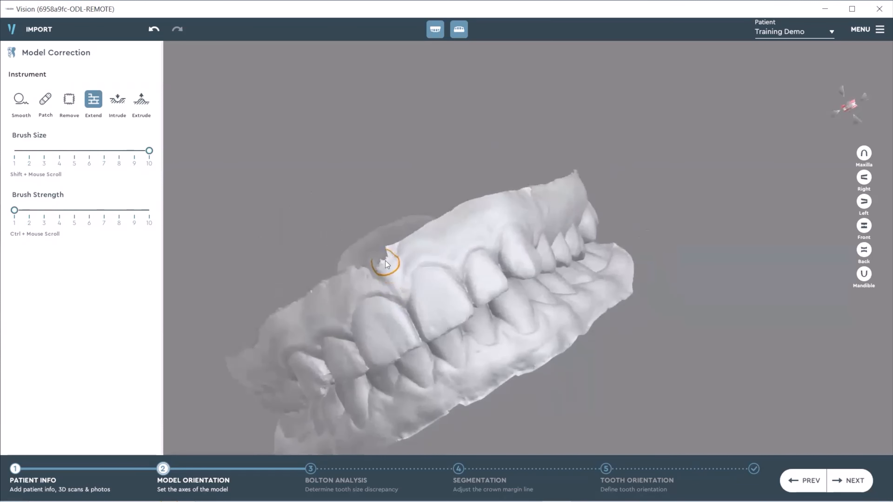
{"action": "right_click_drag", "start_coordinate": [448, 292], "coordinate": [485, 204]}
{"action": "right_click_drag", "start_coordinate": [576, 226], "coordinate": [419, 258]}
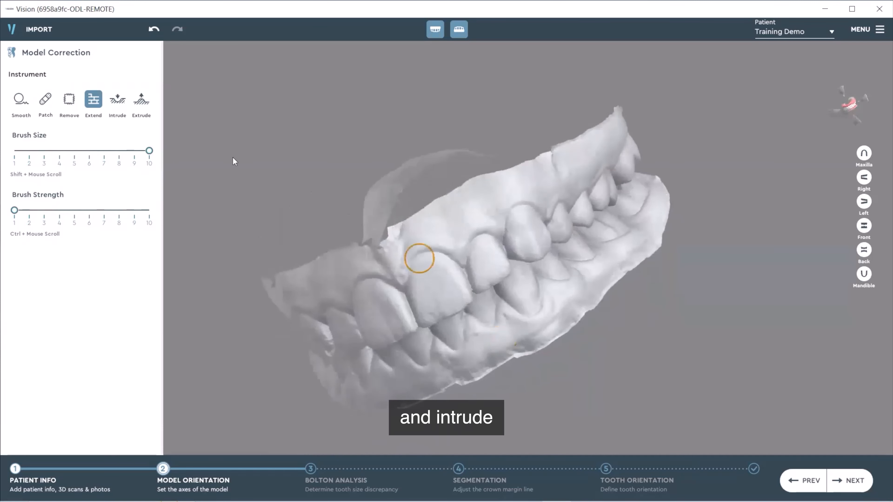
Step: Switch to the Intrude instrument for the front teeth and gums with the brush strength set to 9
{"action": "left_click", "coordinate": [121, 103]}
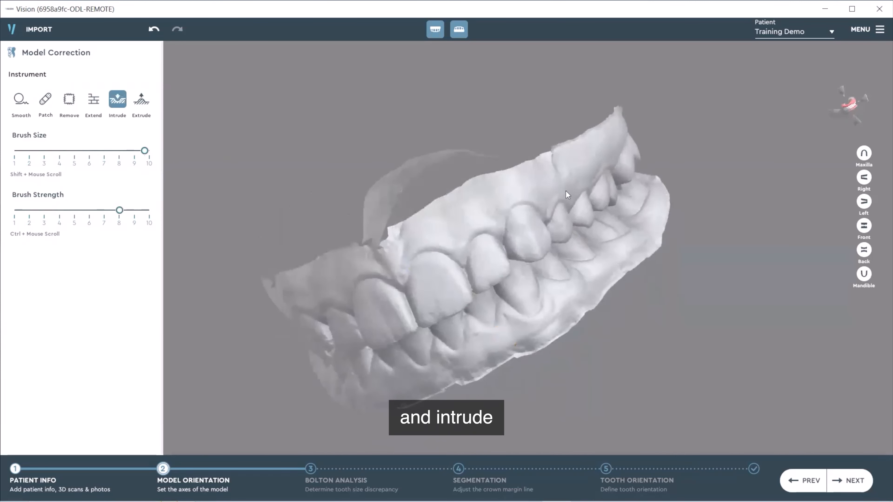
{"action": "left_click", "coordinate": [863, 229]}
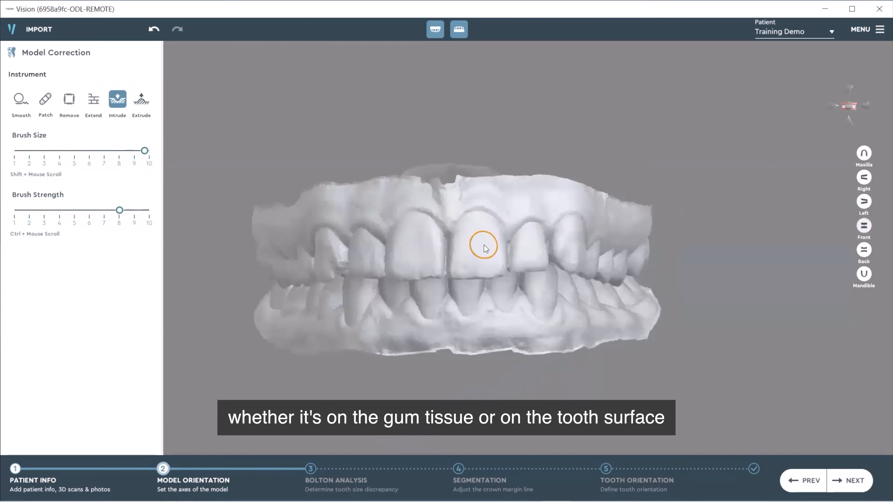
{"action": "mouse_move", "coordinate": [145, 151]}
{"action": "left_mouse_down"}
{"action": "mouse_move", "coordinate": [89, 151]}
{"action": "mouse_move", "coordinate": [132, 151]}
{"action": "left_mouse_up"}
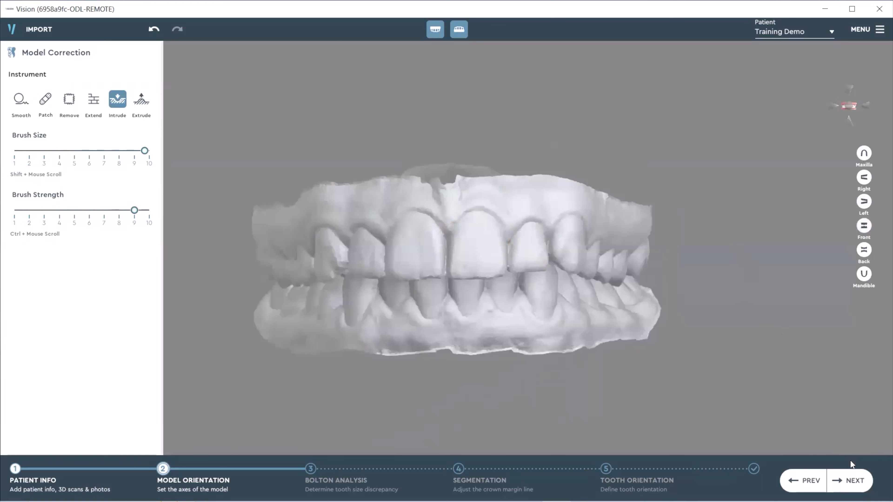
Step: Advance to the Bolton analysis stage and declare upper tooth 18 as missing
{"action": "left_click", "coordinate": [850, 485]}
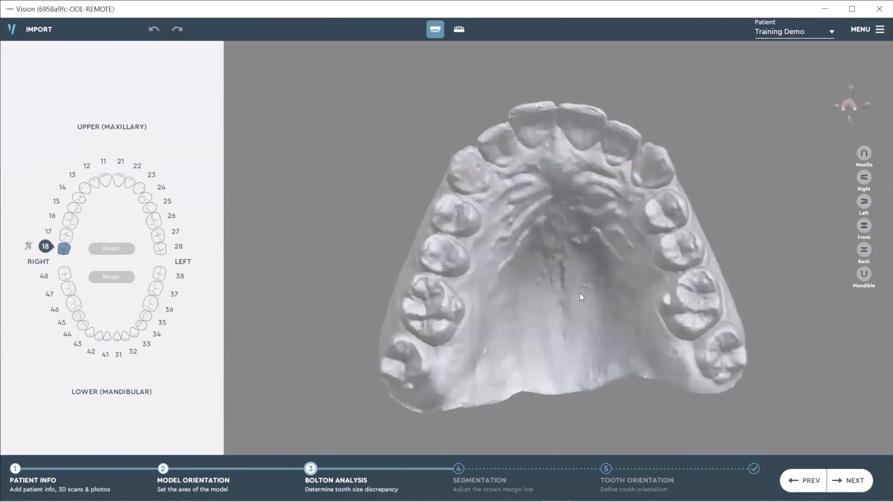
{"action": "scroll", "coordinate": [481, 301], "scroll_direction": "up", "scroll_amount": 1}
{"action": "middle_click_drag", "start_coordinate": [541, 315], "coordinate": [505, 318]}
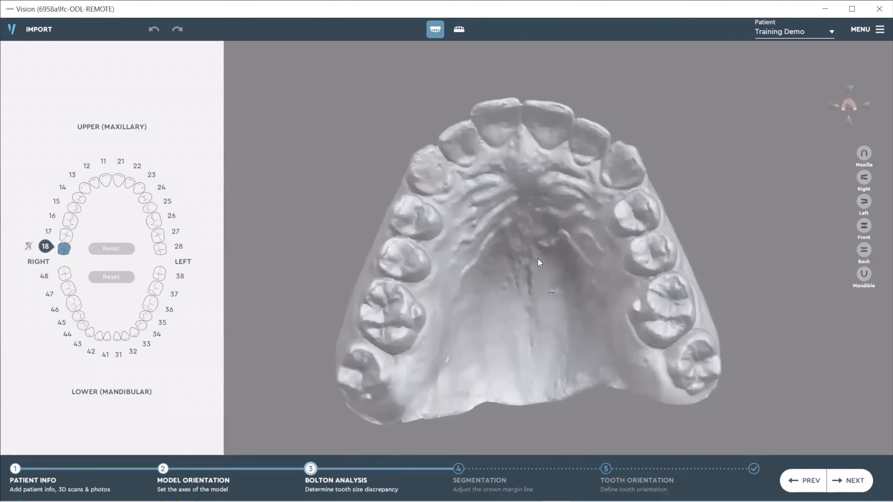
{"action": "left_click_drag", "start_coordinate": [431, 354], "coordinate": [415, 330]}
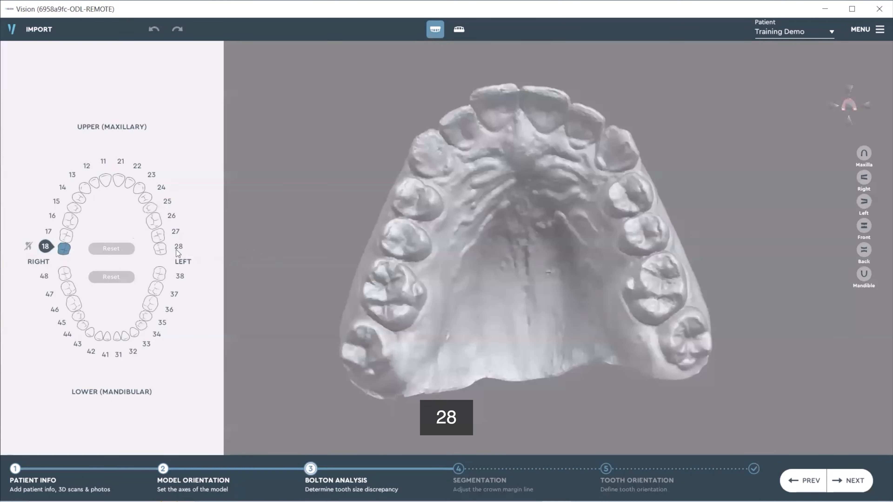
{"action": "left_click", "coordinate": [60, 250]}
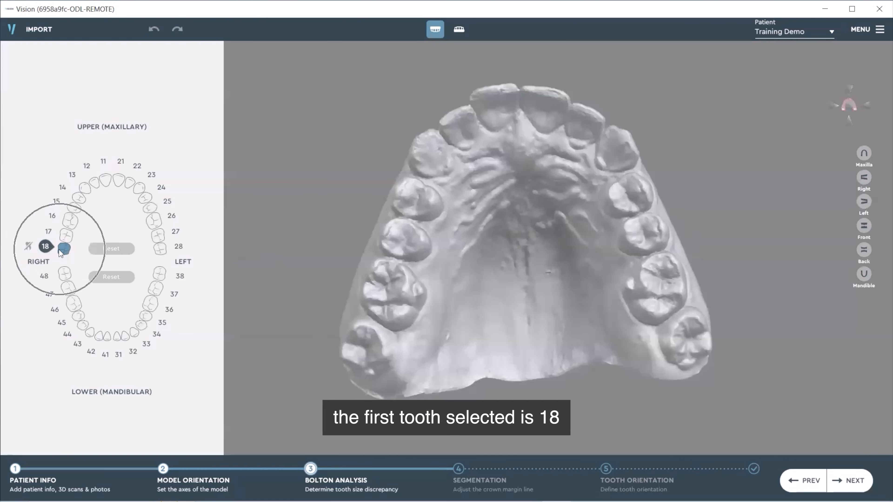
{"action": "left_click", "coordinate": [29, 246]}
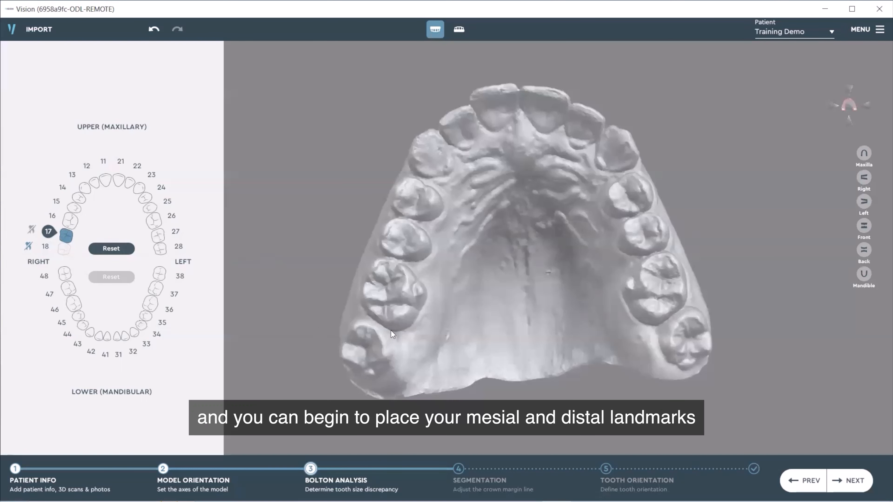
Step: Place the distal and mesial landmarks on upper right teeth 17, 16, 15, 14 and 13
{"action": "left_click", "coordinate": [358, 374]}
{"action": "left_click", "coordinate": [371, 329]}
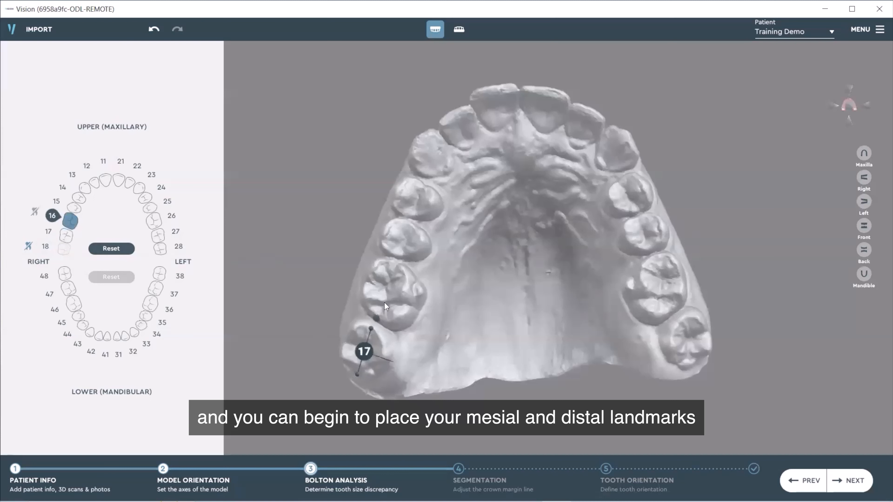
{"action": "left_click", "coordinate": [395, 263]}
{"action": "left_click", "coordinate": [395, 255]}
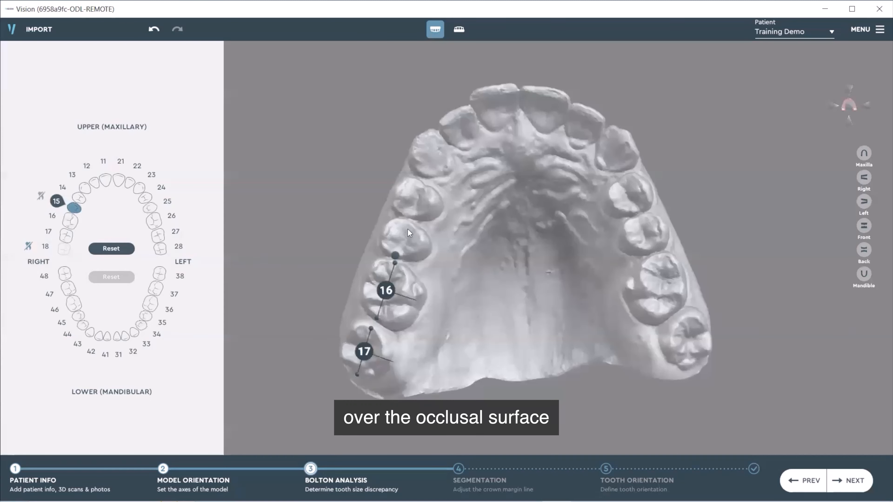
{"action": "left_click", "coordinate": [409, 224]}
{"action": "left_click", "coordinate": [405, 213]}
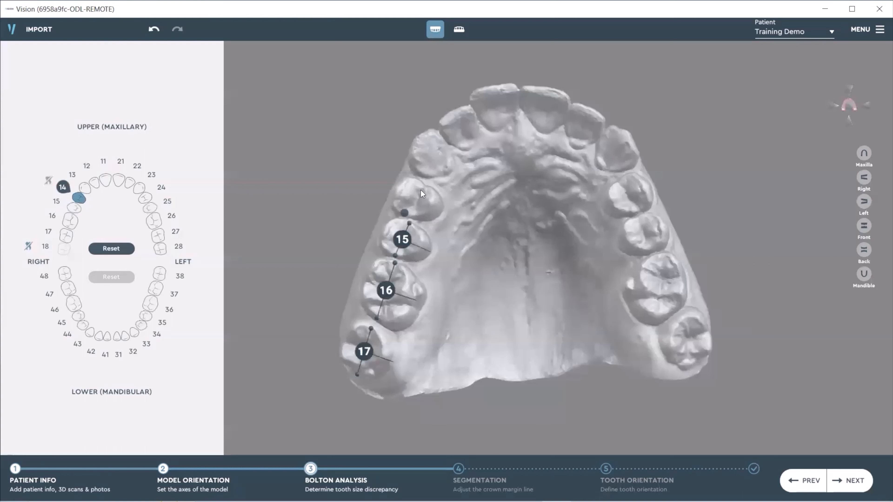
{"action": "left_click", "coordinate": [418, 180]}
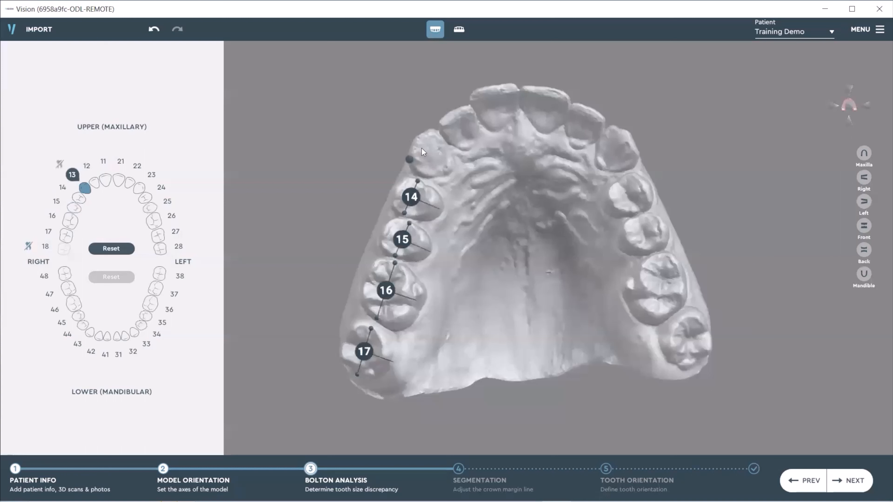
{"action": "left_click", "coordinate": [431, 133]}
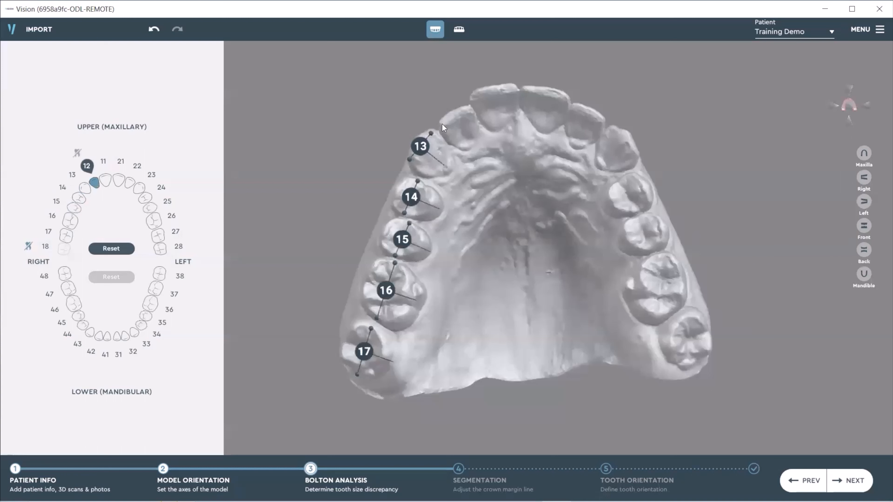
Step: Place the mesial and distal landmarks on the upper front teeth 12, 11, 21, 22 and 23
{"action": "left_click", "coordinate": [470, 109]}
{"action": "left_click", "coordinate": [513, 89]}
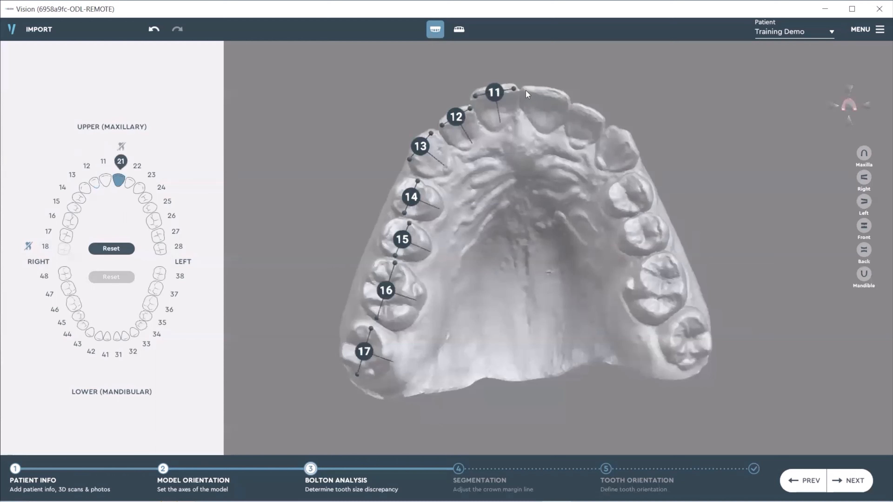
{"action": "left_click", "coordinate": [564, 96]}
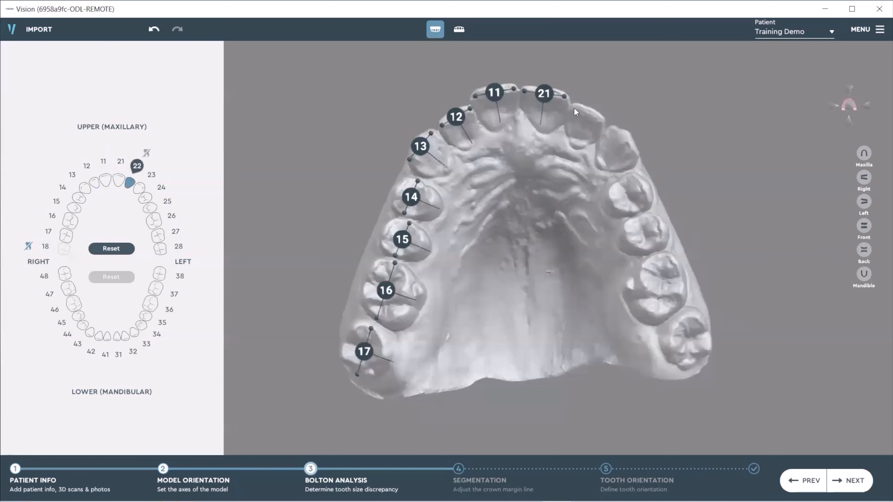
{"action": "left_click", "coordinate": [598, 119]}
{"action": "left_click", "coordinate": [635, 153]}
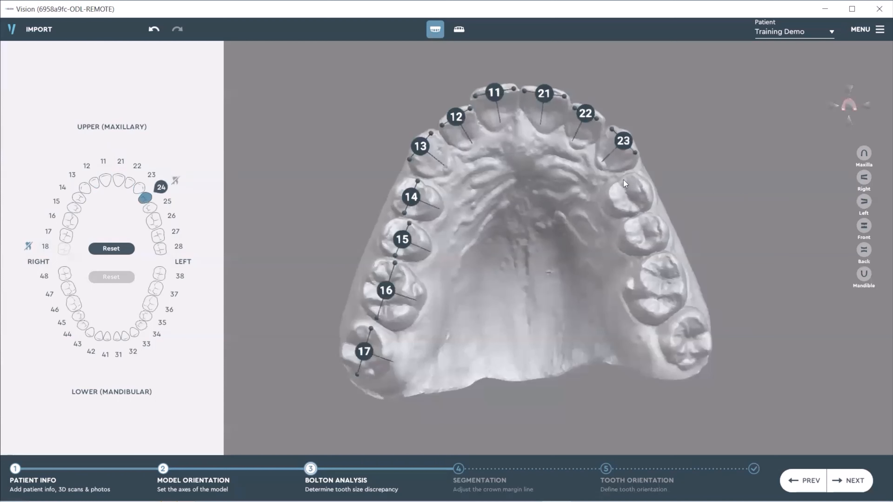
Step: Place the mesial and distal landmarks on upper left teeth 24 to 27 and declare tooth 28 as missing
{"action": "left_click", "coordinate": [633, 201]}
{"action": "left_click", "coordinate": [644, 215]}
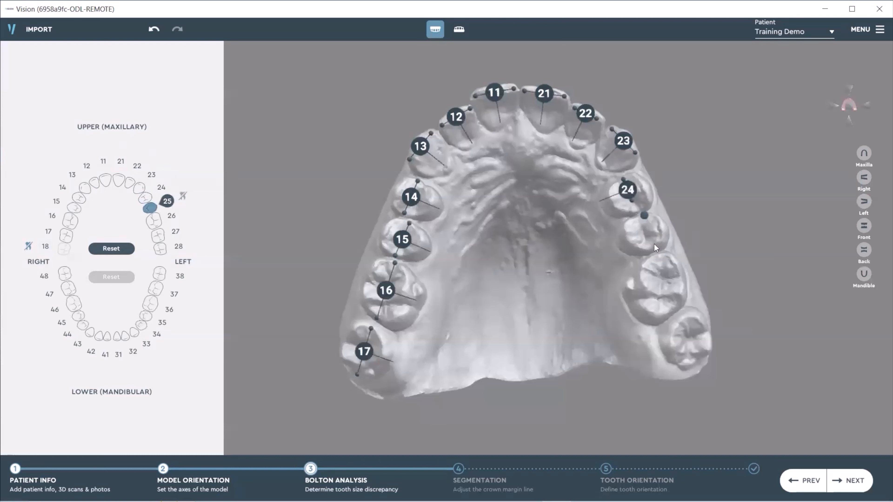
{"action": "left_click", "coordinate": [653, 244]}
{"action": "left_click", "coordinate": [670, 307]}
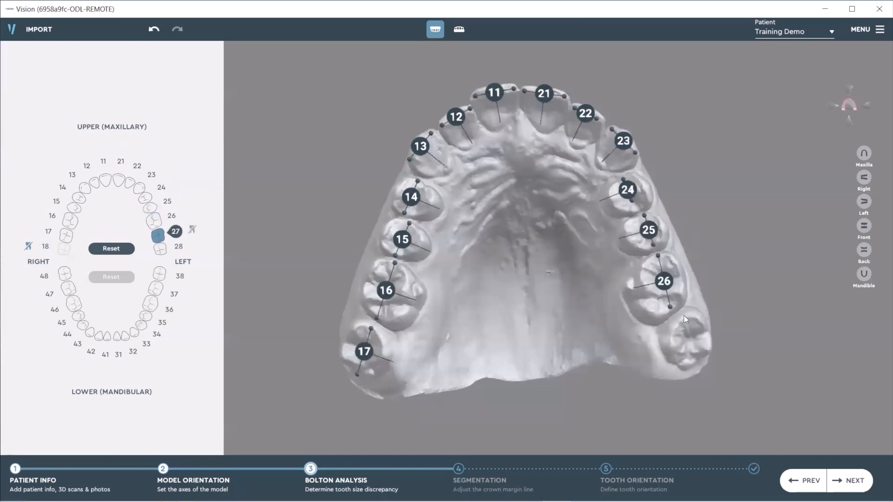
{"action": "left_click", "coordinate": [695, 358]}
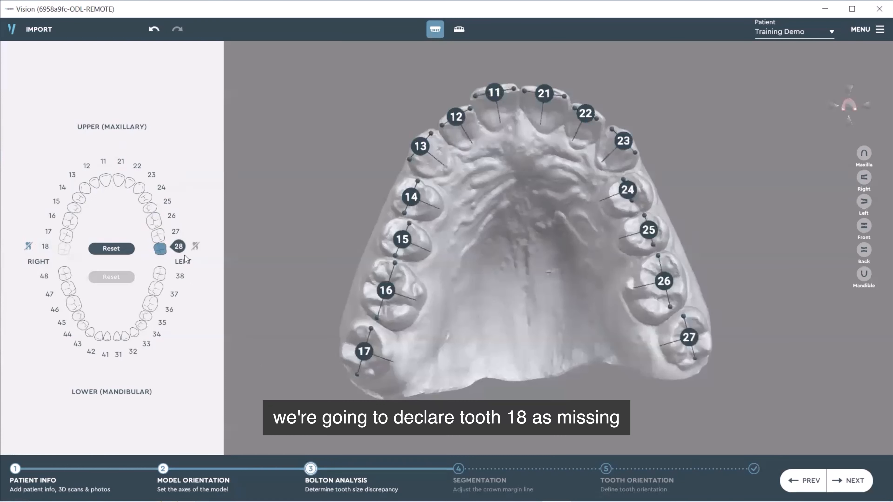
{"action": "left_click", "coordinate": [195, 247]}
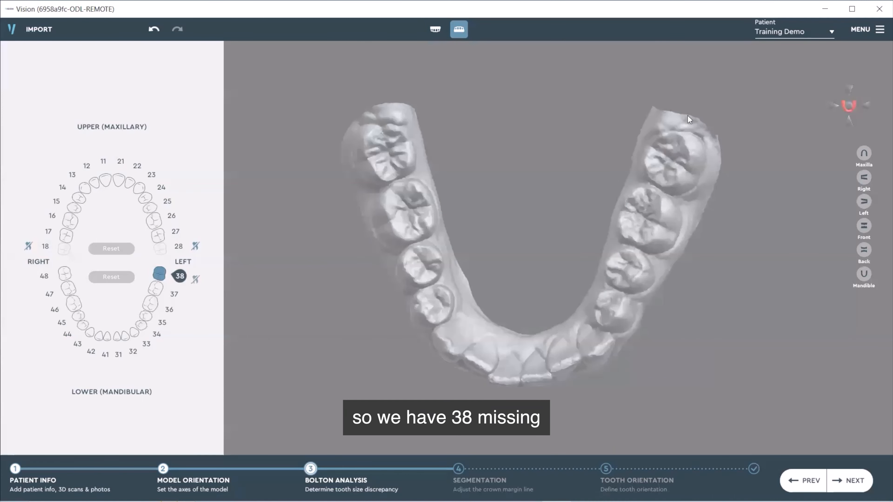
Step: Declare lower tooth 38 as missing and place the distal and mesial landmarks on teeth 37, 36, 35 and 34
{"action": "left_click", "coordinate": [196, 279]}
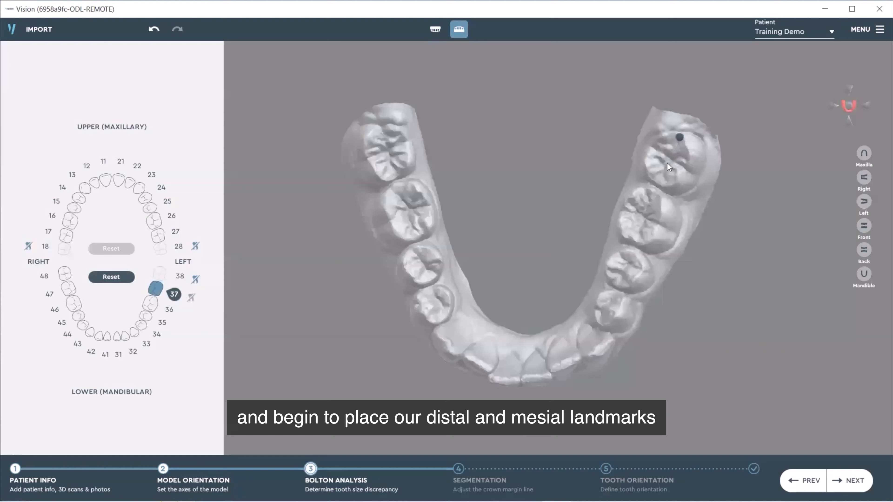
{"action": "left_click", "coordinate": [655, 182]}
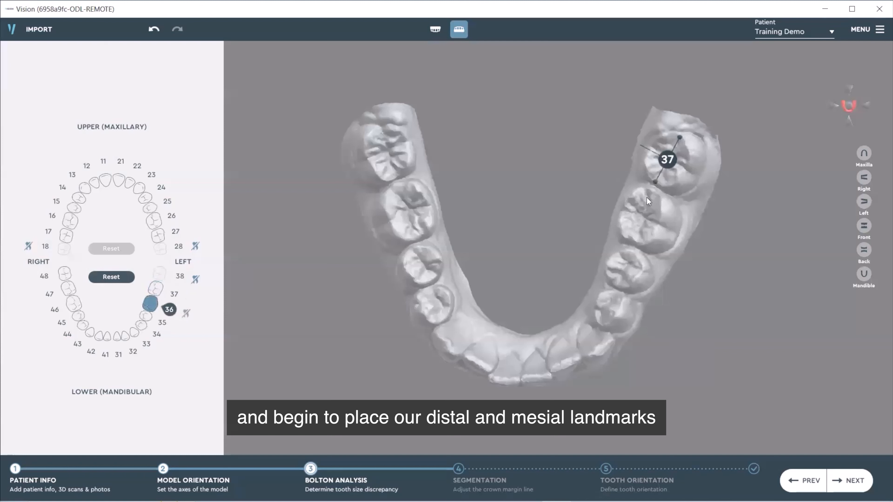
{"action": "left_click", "coordinate": [633, 239]}
{"action": "left_click", "coordinate": [636, 252]}
{"action": "left_click", "coordinate": [617, 283]}
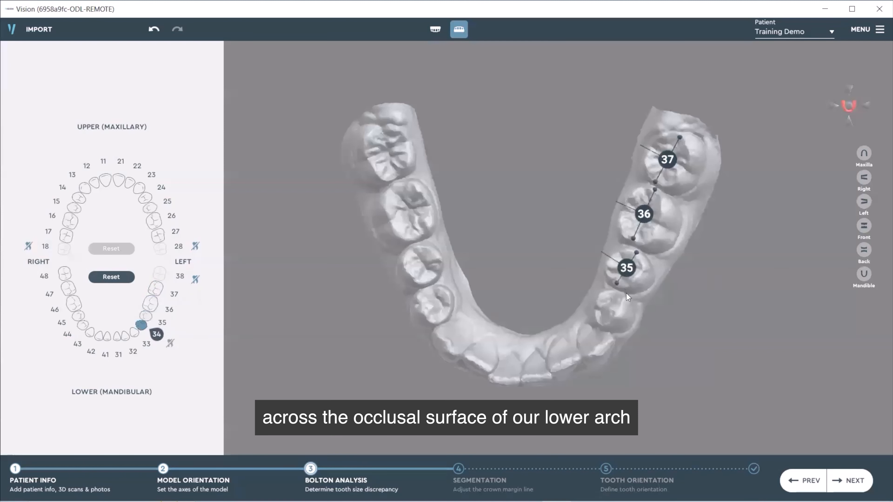
{"action": "left_click", "coordinate": [601, 320]}
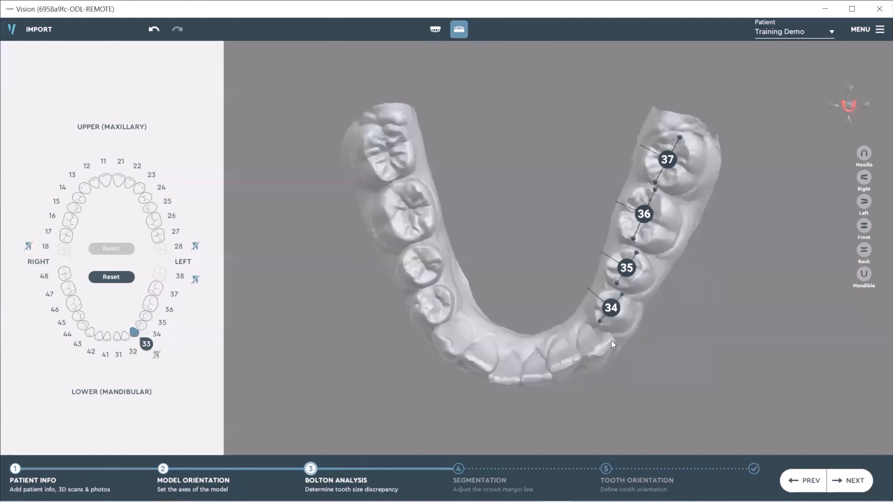
Step: Place the landmarks on the lower front teeth 33, 32, 31, 41, 42 and 43
{"action": "left_click", "coordinate": [592, 355]}
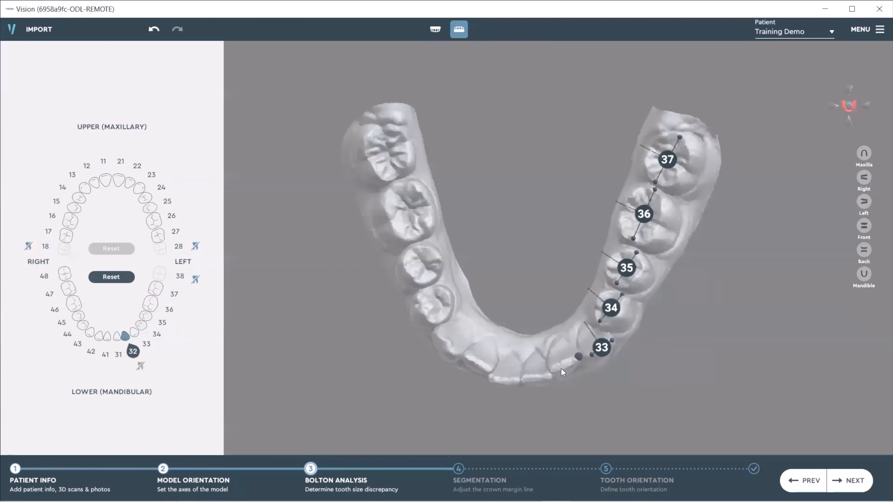
{"action": "left_click", "coordinate": [553, 369]}
{"action": "left_click", "coordinate": [550, 376]}
{"action": "left_click", "coordinate": [525, 378]}
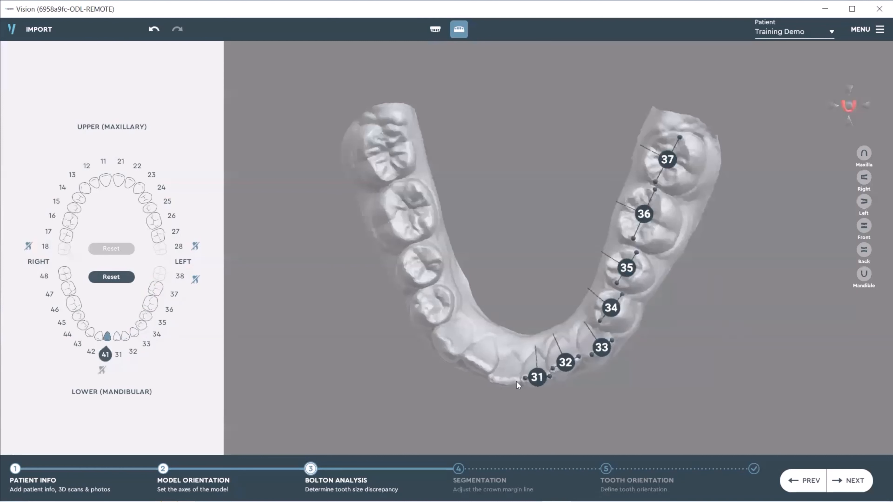
{"action": "left_click", "coordinate": [490, 376]}
{"action": "left_click", "coordinate": [464, 356]}
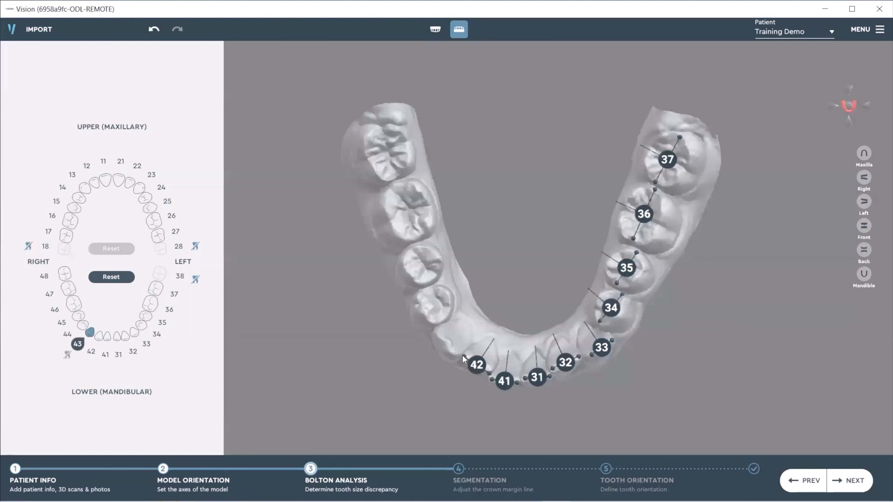
{"action": "left_click", "coordinate": [436, 331]}
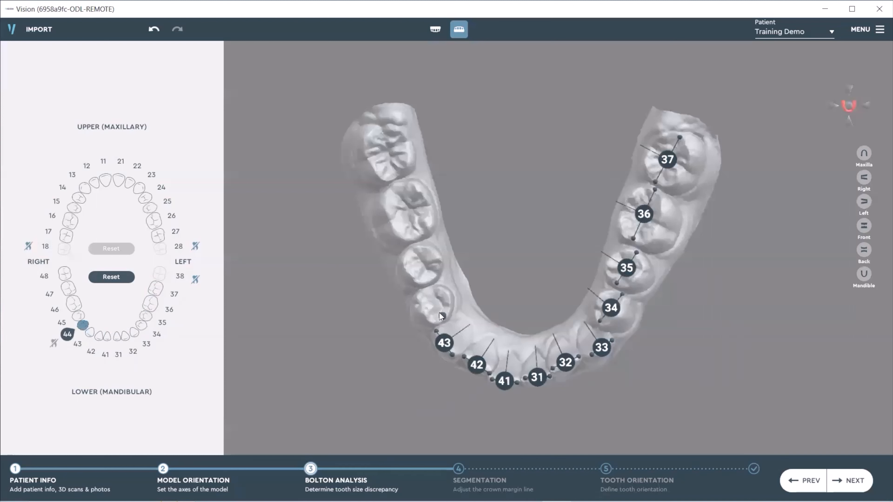
Step: Place the mesial and distal landmarks on lower right teeth 44, 45 and 46
{"action": "left_click", "coordinate": [426, 290]}
{"action": "left_click", "coordinate": [434, 278]}
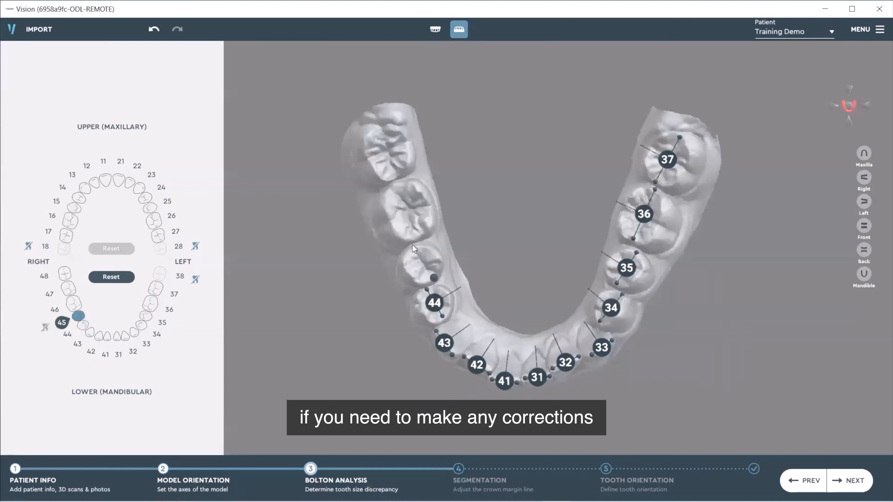
{"action": "left_click", "coordinate": [412, 244]}
{"action": "left_click", "coordinate": [401, 183]}
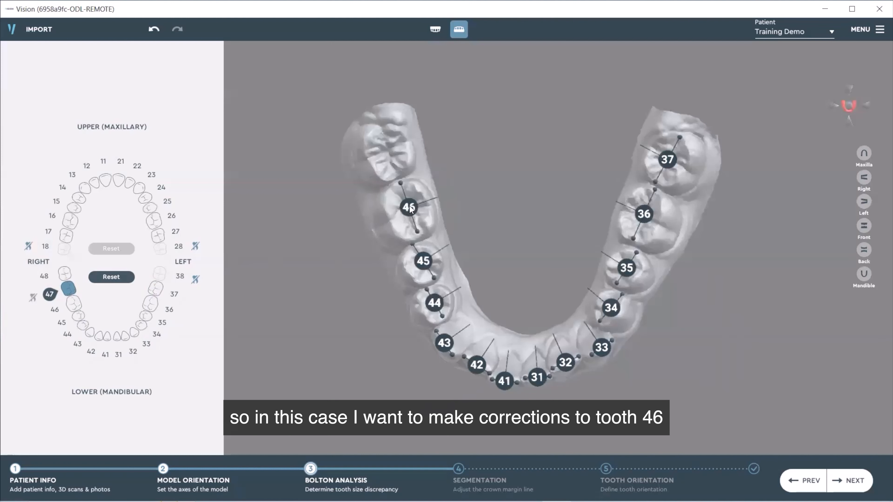
Step: Correct the positions of the distal and mesial landmarks on lower tooth 46
{"action": "left_click", "coordinate": [74, 305]}
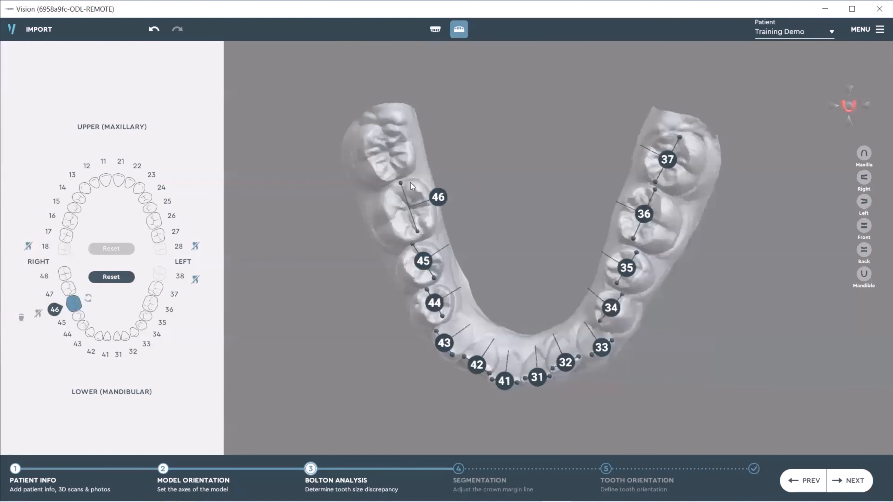
{"action": "left_click_drag", "start_coordinate": [400, 183], "coordinate": [402, 184]}
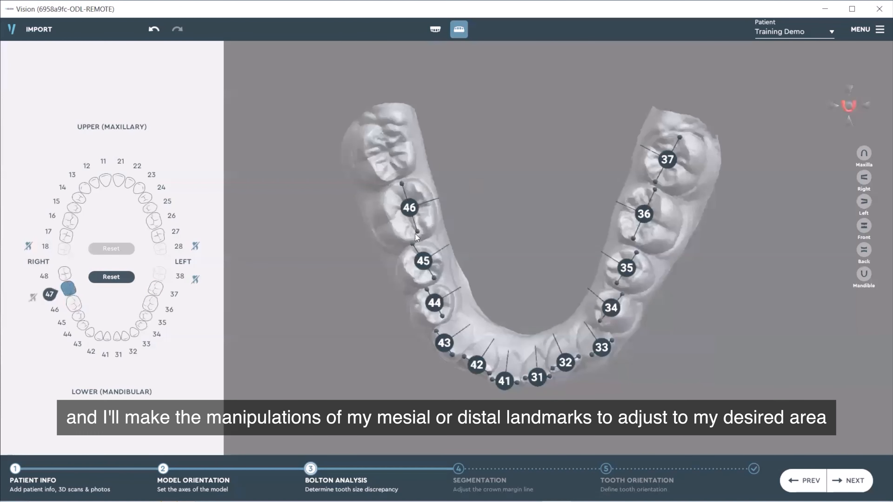
{"action": "left_click_drag", "start_coordinate": [417, 229], "coordinate": [417, 235]}
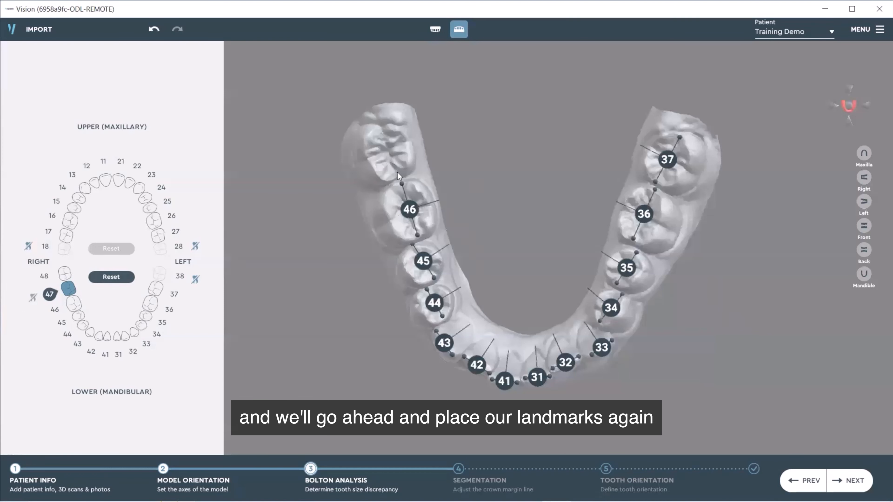
Step: Place the landmarks on lower tooth 47 and declare tooth 48 as missing
{"action": "left_click", "coordinate": [383, 129]}
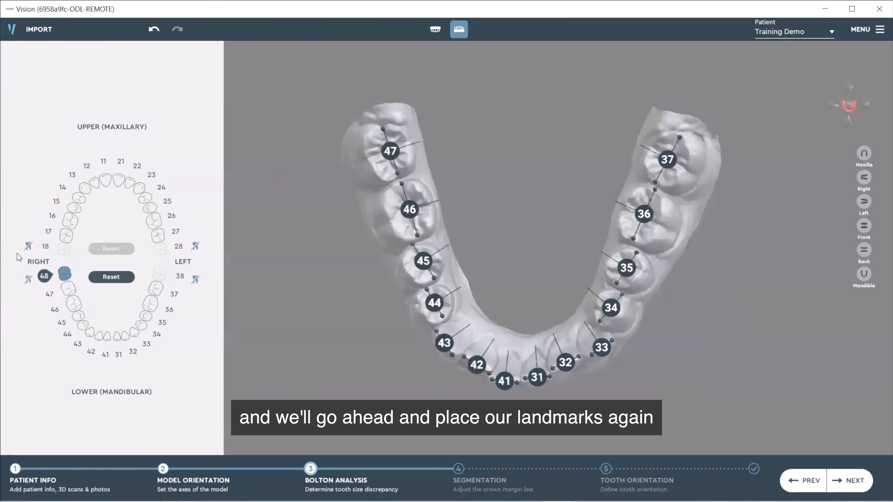
{"action": "left_click", "coordinate": [27, 278]}
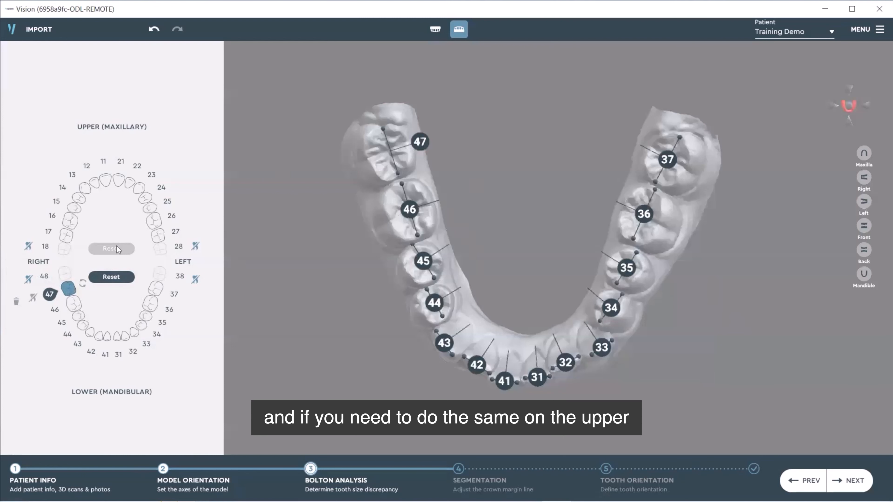
Step: Return to the upper arch at tooth 26 and advance the case to the Segmentation stage
{"action": "left_click", "coordinate": [154, 222]}
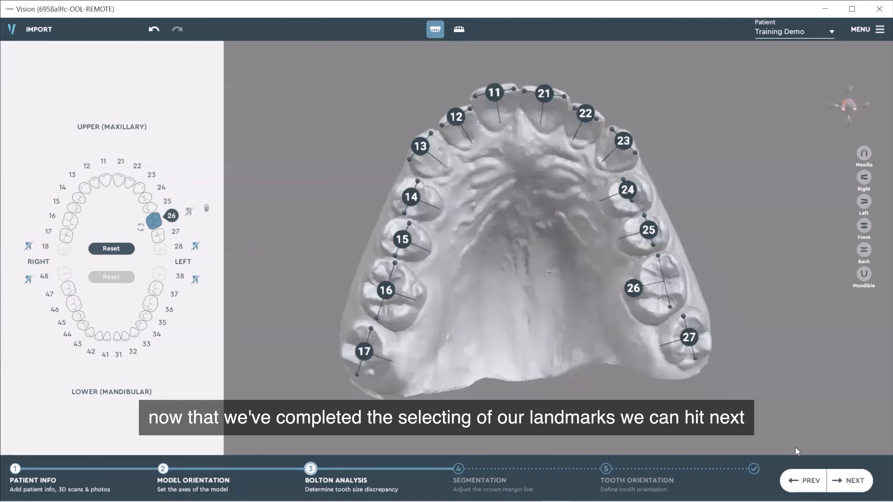
{"action": "left_click", "coordinate": [855, 482]}
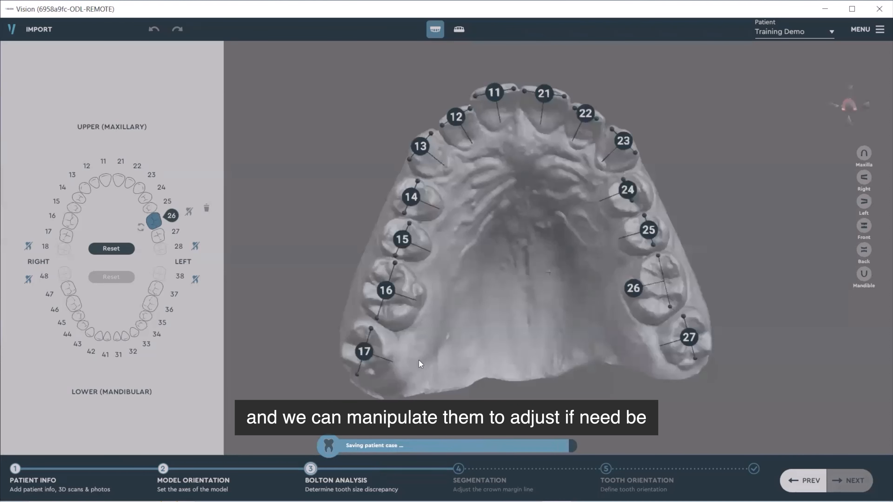
{"action": "right_click_drag", "start_coordinate": [580, 255], "coordinate": [770, 251]}
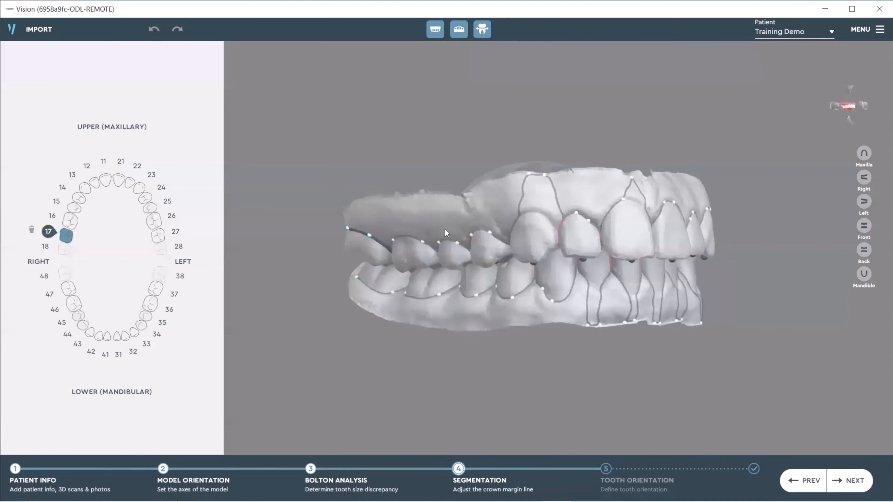
Step: Reshape the facial margin of upper tooth 13 by moving its two gum-level points to the crown's edge
{"action": "middle_click_drag", "start_coordinate": [443, 227], "coordinate": [450, 336]}
{"action": "scroll", "coordinate": [489, 310], "scroll_direction": "up", "scroll_amount": 5}
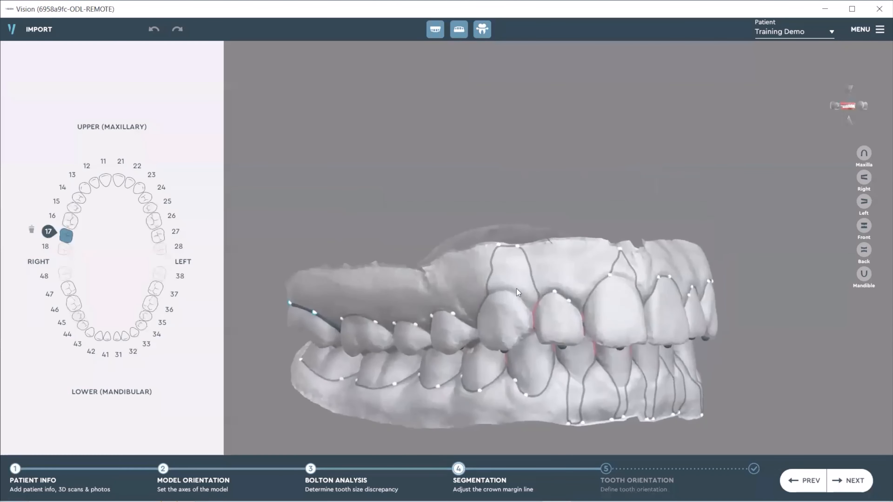
{"action": "scroll", "coordinate": [514, 258], "scroll_direction": "up", "scroll_amount": 1}
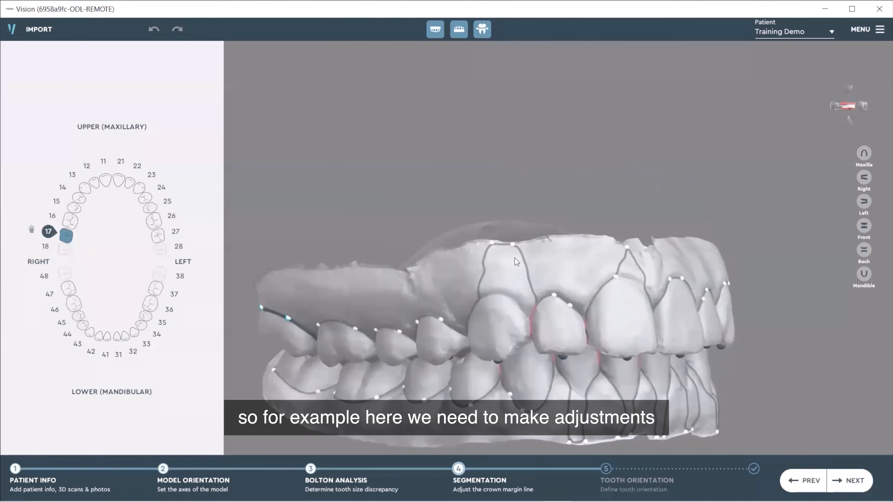
{"action": "left_click", "coordinate": [513, 245]}
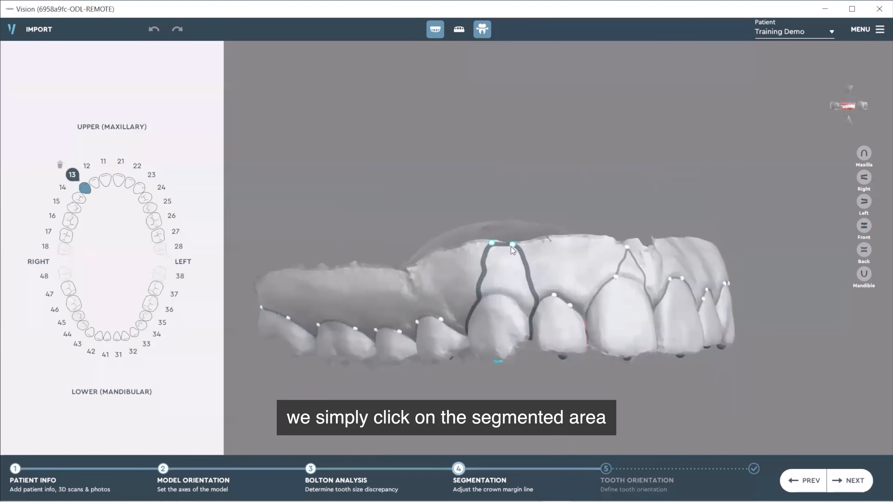
{"action": "left_click_drag", "start_coordinate": [513, 245], "coordinate": [516, 298]}
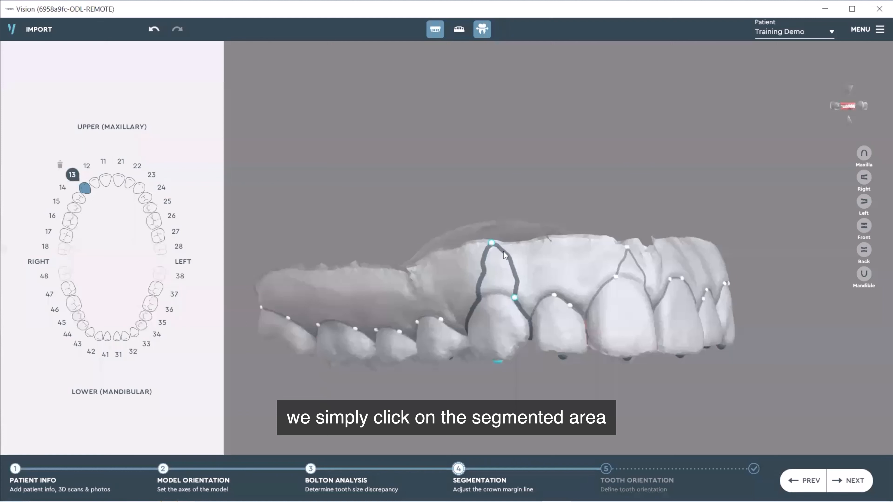
{"action": "left_click_drag", "start_coordinate": [491, 243], "coordinate": [477, 301]}
{"action": "double_click", "coordinate": [491, 295]}
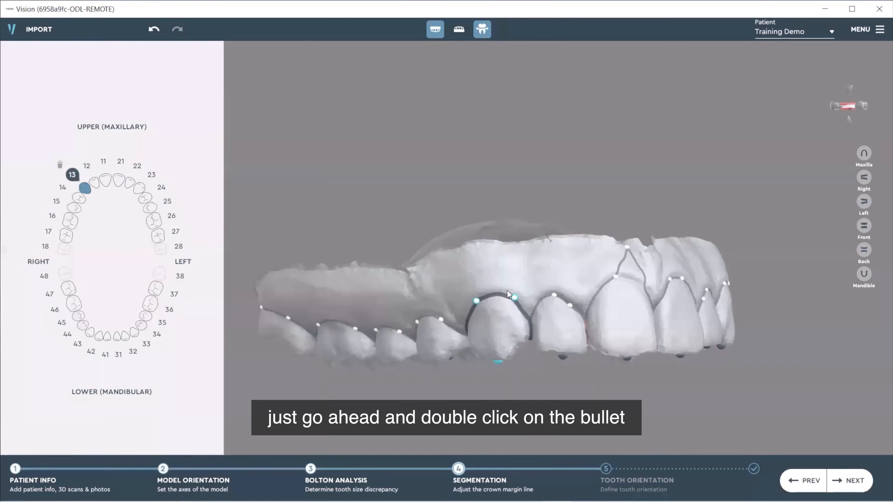
Step: Pull an upper incisor's facial margin back to its crown and fit the margin of tooth 27 on the cheek and palatal sides
{"action": "middle_click_drag", "start_coordinate": [667, 260], "coordinate": [562, 270]}
{"action": "left_click_drag", "start_coordinate": [567, 258], "coordinate": [560, 287]}
{"action": "middle_click_drag", "start_coordinate": [640, 317], "coordinate": [620, 298]}
{"action": "left_click_drag", "start_coordinate": [648, 292], "coordinate": [637, 313]}
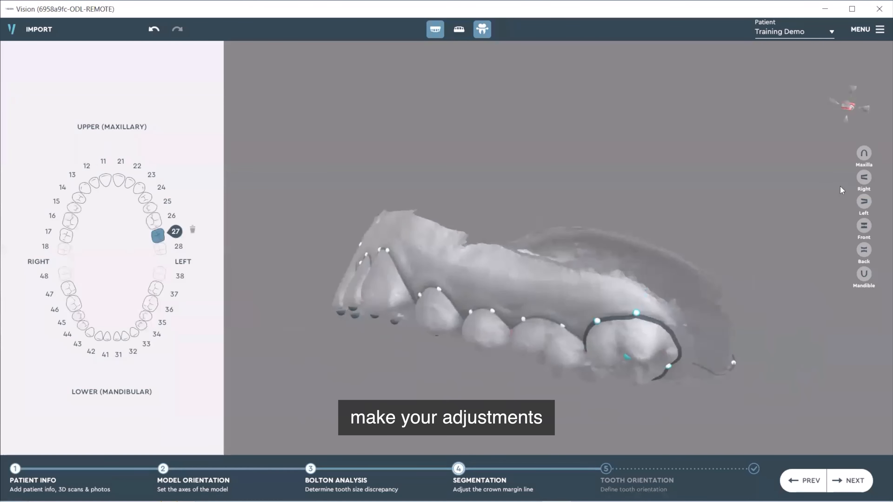
{"action": "left_click", "coordinate": [864, 153]}
{"action": "scroll", "coordinate": [446, 264], "scroll_direction": "down", "scroll_amount": 2}
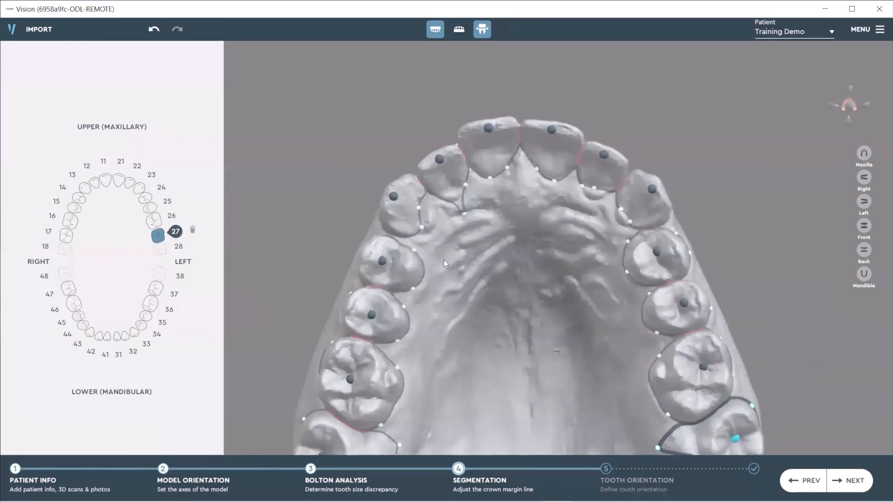
{"action": "scroll", "coordinate": [563, 356], "scroll_direction": "up", "scroll_amount": 4}
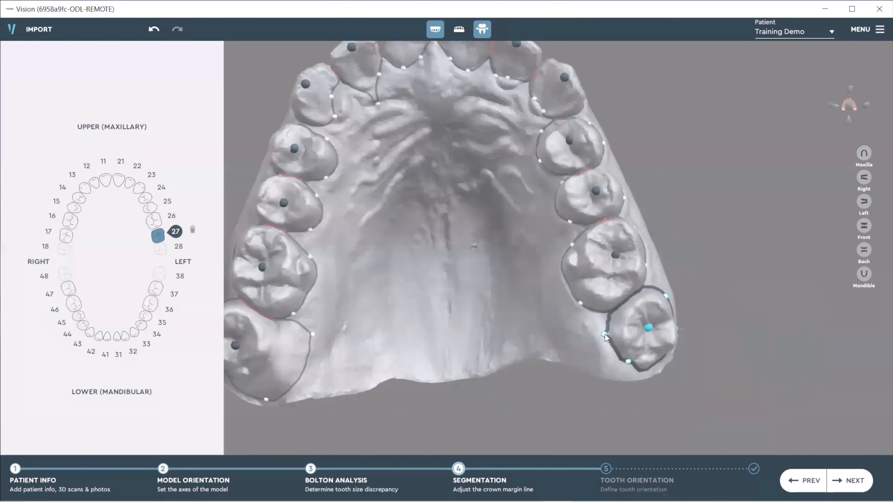
Step: Adjust the palatal margin points of upper teeth 23 and 22 to follow their crown edges
{"action": "middle_click_drag", "start_coordinate": [522, 80], "coordinate": [584, 278]}
{"action": "scroll", "coordinate": [584, 278], "scroll_direction": "up", "scroll_amount": 3}
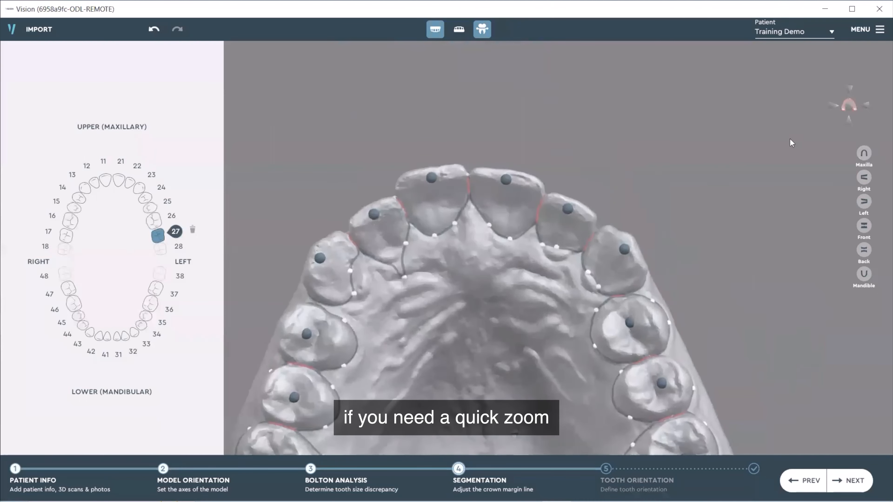
{"action": "left_click", "coordinate": [850, 106]}
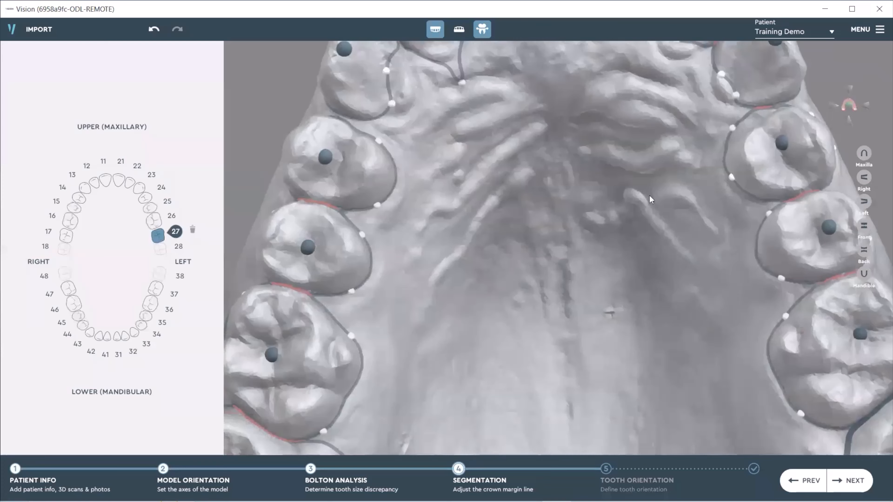
{"action": "middle_click_drag", "start_coordinate": [672, 157], "coordinate": [584, 261]}
{"action": "left_click_drag", "start_coordinate": [647, 200], "coordinate": [624, 194]}
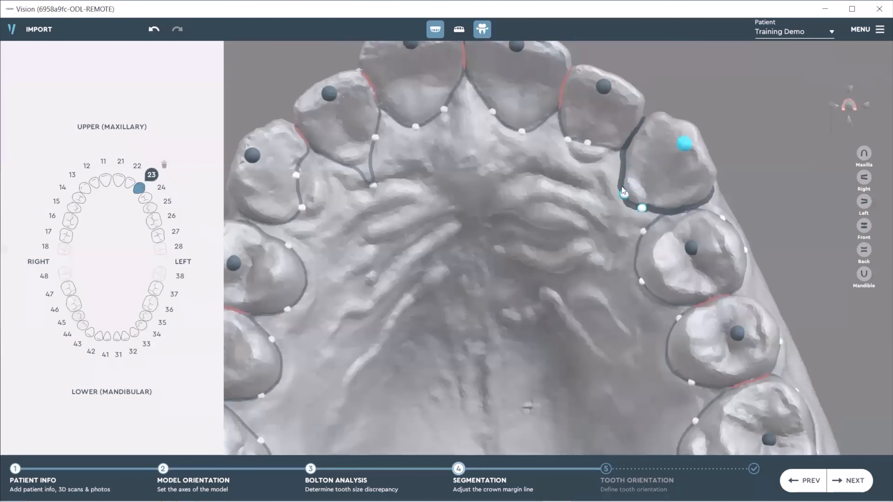
{"action": "left_click", "coordinate": [585, 145]}
{"action": "left_click_drag", "start_coordinate": [568, 142], "coordinate": [570, 153]}
Step: Correct the palatal margins of upper teeth 12 and 13 along their crown edges
{"action": "middle_click_drag", "start_coordinate": [482, 156], "coordinate": [608, 223]}
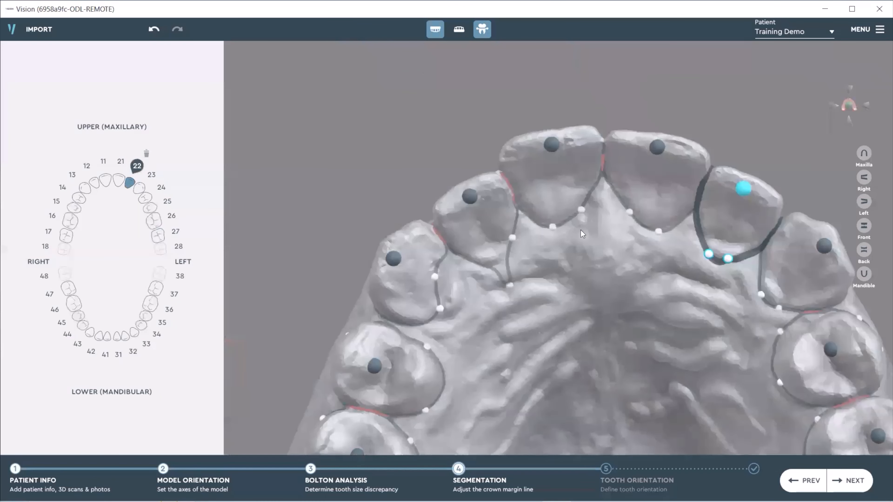
{"action": "left_click", "coordinate": [524, 275]}
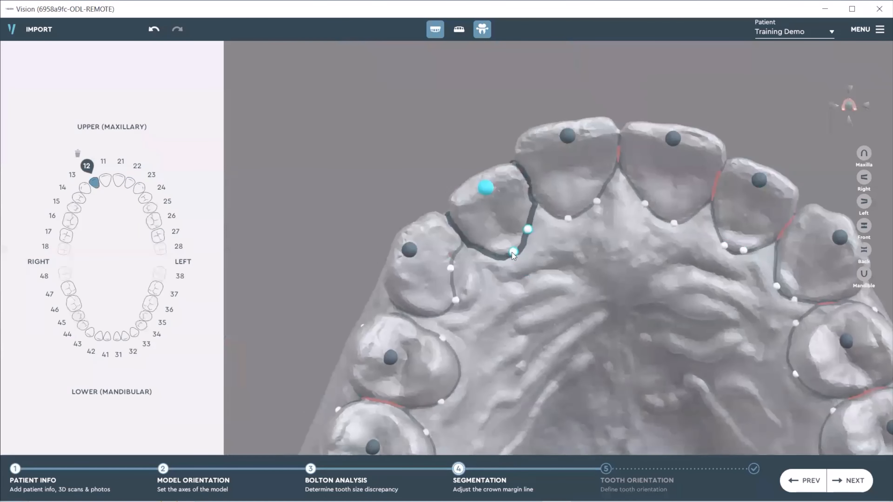
{"action": "left_click", "coordinate": [453, 270]}
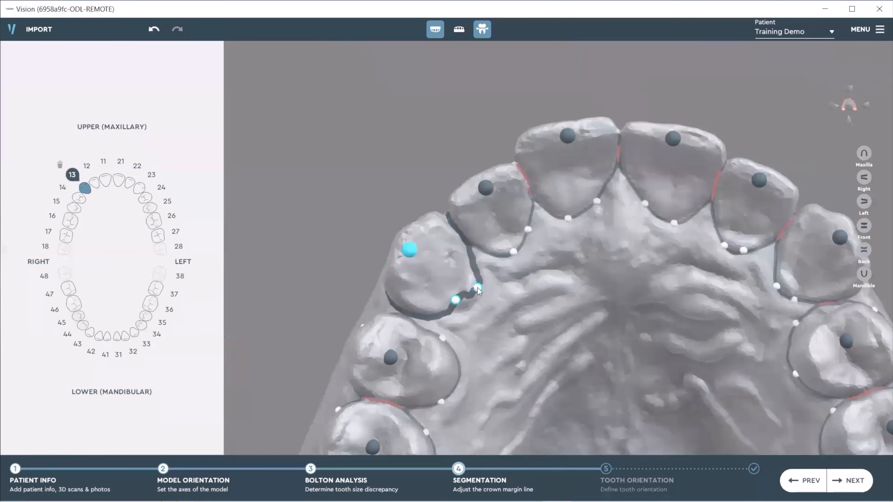
Step: Tighten the palatal and distal margin of upper tooth 17 around its crown
{"action": "mouse_move", "coordinate": [447, 426]}
{"action": "middle_mouse_down"}
{"action": "mouse_move", "coordinate": [462, 340]}
{"action": "mouse_move", "coordinate": [461, 253]}
{"action": "middle_mouse_up"}
{"action": "middle_click_drag", "start_coordinate": [445, 447], "coordinate": [434, 332]}
{"action": "left_click_drag", "start_coordinate": [441, 282], "coordinate": [381, 274]}
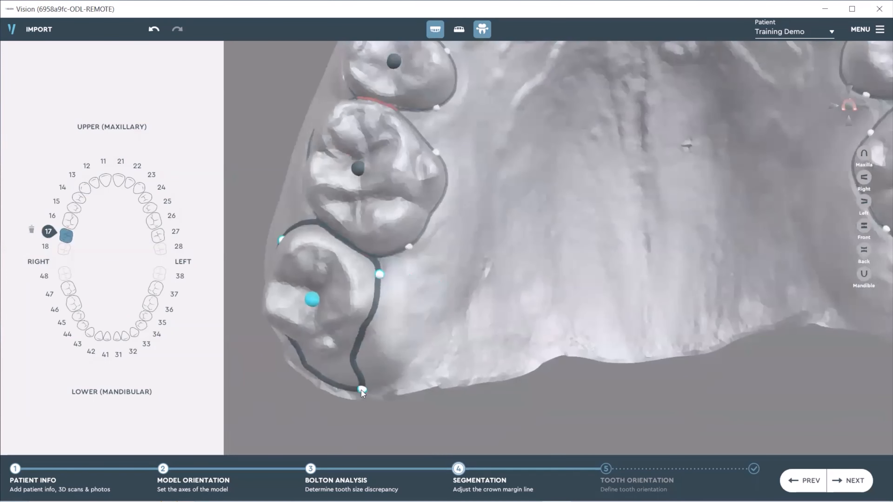
{"action": "left_click_drag", "start_coordinate": [361, 391], "coordinate": [348, 355]}
{"action": "left_click_drag", "start_coordinate": [490, 318], "coordinate": [697, 248]}
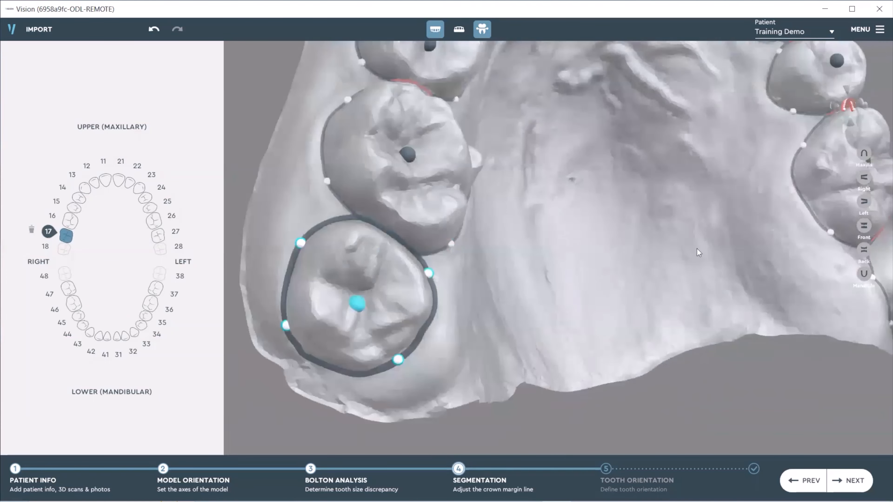
Step: Refit the palatal margin of upper tooth 24 so that it encloses the whole crown
{"action": "middle_click_drag", "start_coordinate": [669, 279], "coordinate": [548, 399]}
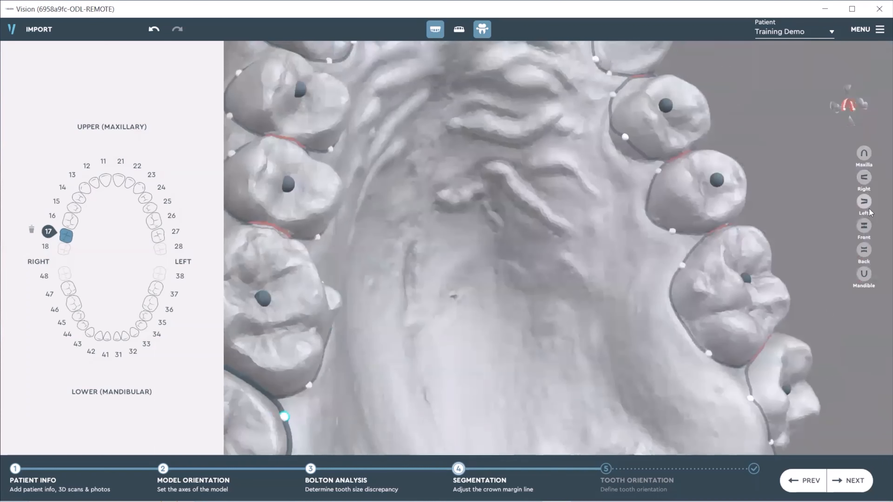
{"action": "left_click", "coordinate": [864, 225]}
{"action": "middle_click_drag", "start_coordinate": [513, 122], "coordinate": [526, 259]}
{"action": "scroll", "coordinate": [595, 206], "scroll_direction": "down", "scroll_amount": 3}
{"action": "left_click_drag", "start_coordinate": [596, 207], "coordinate": [446, 341]}
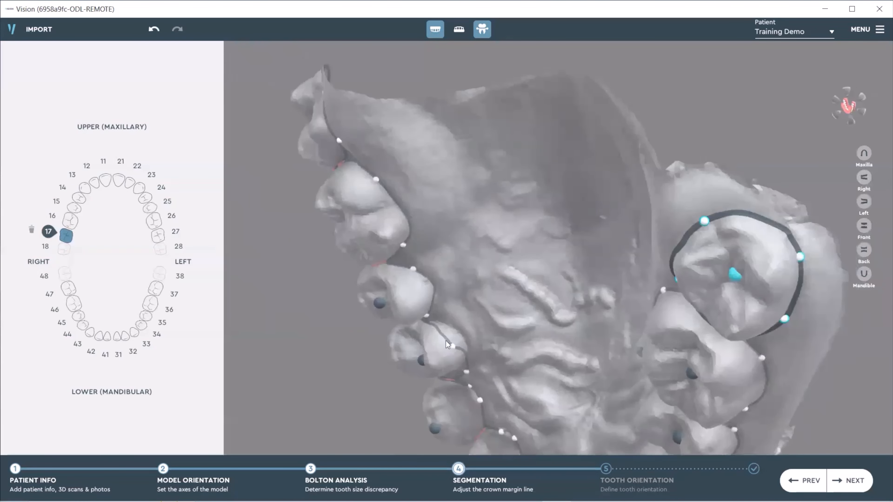
{"action": "left_click", "coordinate": [454, 347]}
{"action": "left_click_drag", "start_coordinate": [664, 85], "coordinate": [560, 283]}
{"action": "middle_click_drag", "start_coordinate": [560, 283], "coordinate": [586, 140]}
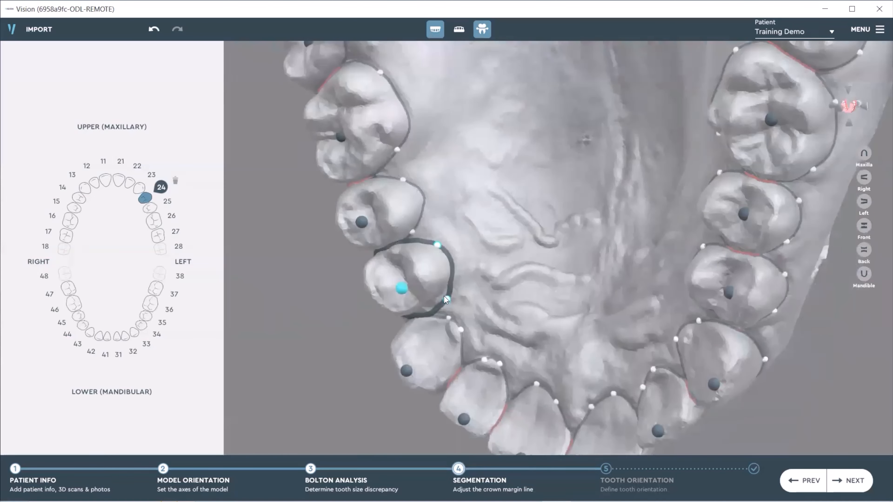
{"action": "left_click_drag", "start_coordinate": [445, 297], "coordinate": [446, 287]}
{"action": "left_click_drag", "start_coordinate": [473, 362], "coordinate": [624, 143]}
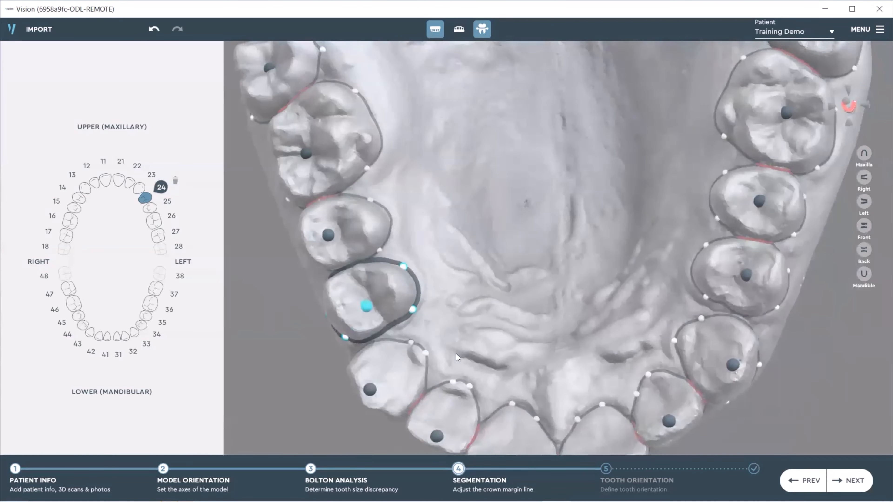
Step: Switch to the lower arch at tooth 37 and pull its distal margin point in to the crown
{"action": "middle_click_drag", "start_coordinate": [519, 314], "coordinate": [507, 370]}
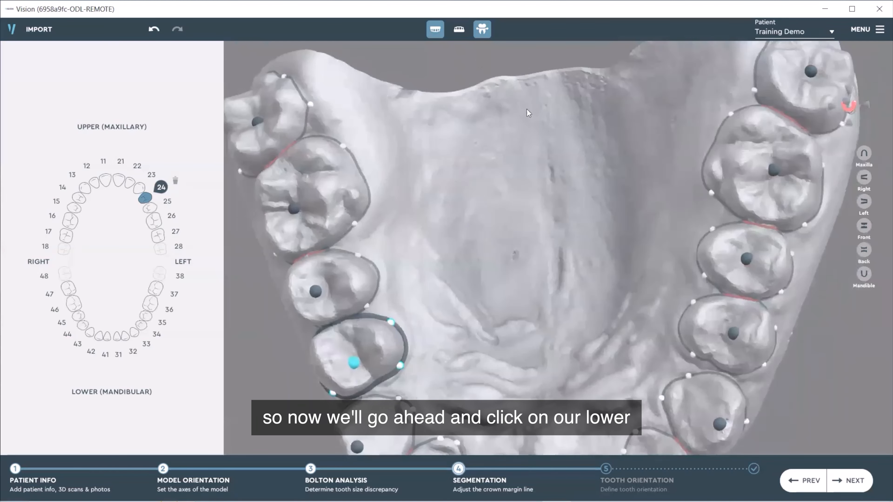
{"action": "left_click", "coordinate": [155, 288]}
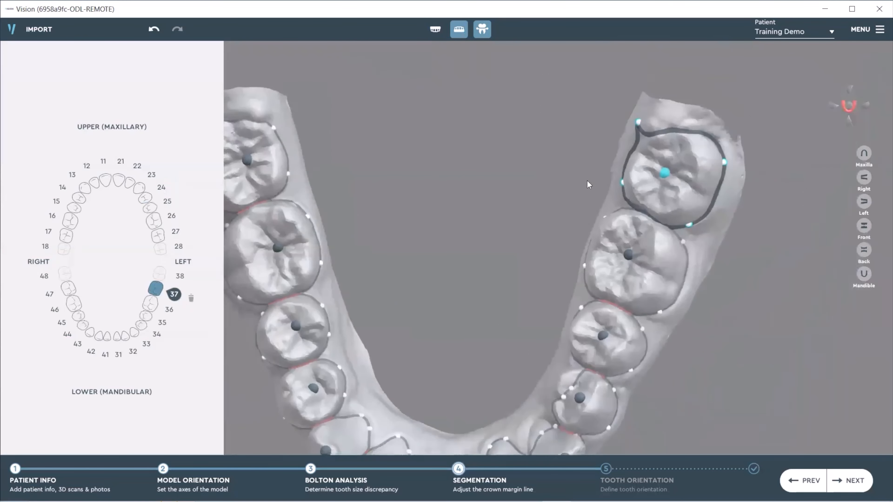
{"action": "mouse_move", "coordinate": [631, 136]}
{"action": "left_mouse_down"}
{"action": "mouse_move", "coordinate": [620, 157]}
{"action": "mouse_move", "coordinate": [627, 153]}
{"action": "left_mouse_up"}
{"action": "scroll", "coordinate": [583, 251], "scroll_direction": "up", "scroll_amount": 1}
{"action": "mouse_move", "coordinate": [584, 251]}
{"action": "right_mouse_down"}
{"action": "mouse_move", "coordinate": [729, 225]}
{"action": "mouse_move", "coordinate": [584, 266]}
{"action": "right_mouse_up"}
Step: Move the lingual margin of lower tooth 34 out around the full crown and adjust the lingual margin points of tooth 33
{"action": "middle_click_drag", "start_coordinate": [557, 412], "coordinate": [627, 317]}
{"action": "right_click_drag", "start_coordinate": [627, 317], "coordinate": [635, 304]}
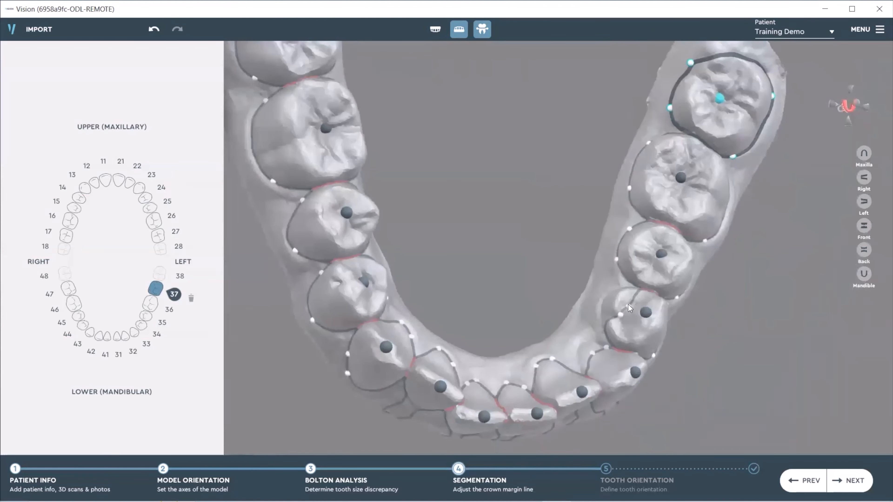
{"action": "left_click", "coordinate": [629, 308]}
{"action": "left_click_drag", "start_coordinate": [615, 317], "coordinate": [602, 327]}
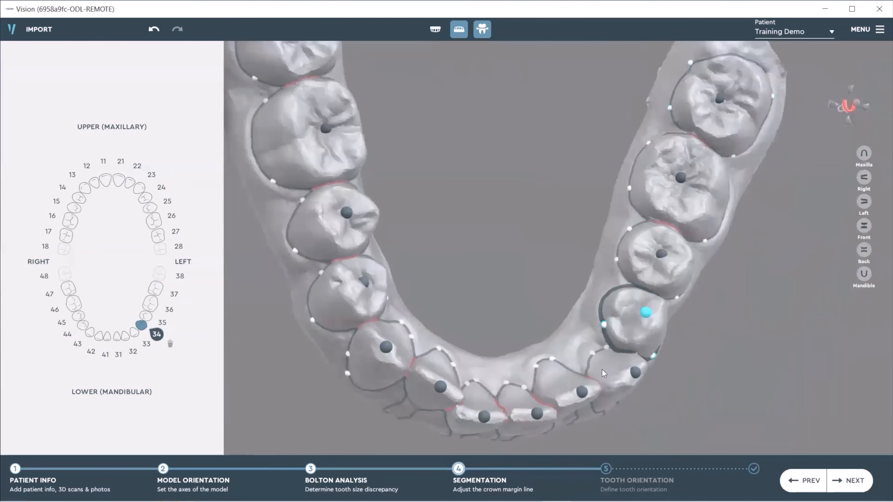
{"action": "right_click_drag", "start_coordinate": [593, 379], "coordinate": [589, 365]}
{"action": "left_click", "coordinate": [594, 356]}
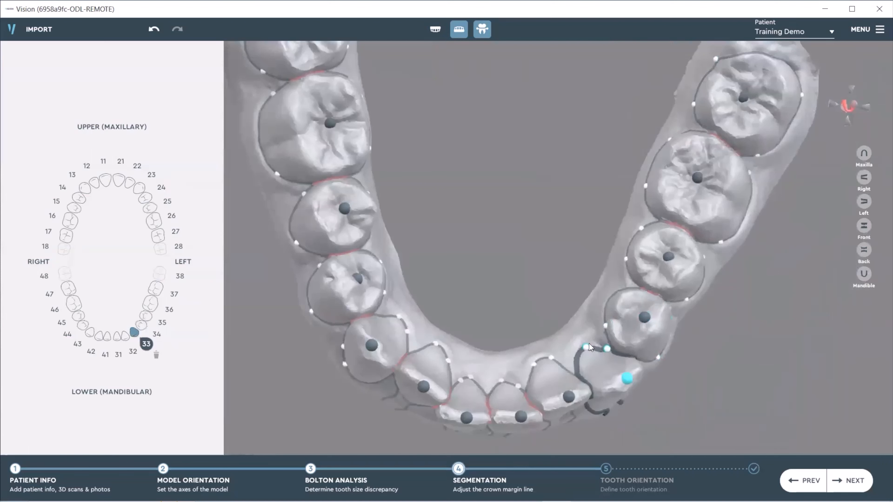
Step: Raise the facial margin of lower tooth 42 from the gum to the base of its crown
{"action": "right_click_drag", "start_coordinate": [628, 354], "coordinate": [463, 363]}
{"action": "right_click_drag", "start_coordinate": [442, 285], "coordinate": [391, 367]}
{"action": "left_click", "coordinate": [391, 364]}
{"action": "left_click_drag", "start_coordinate": [374, 348], "coordinate": [415, 314]}
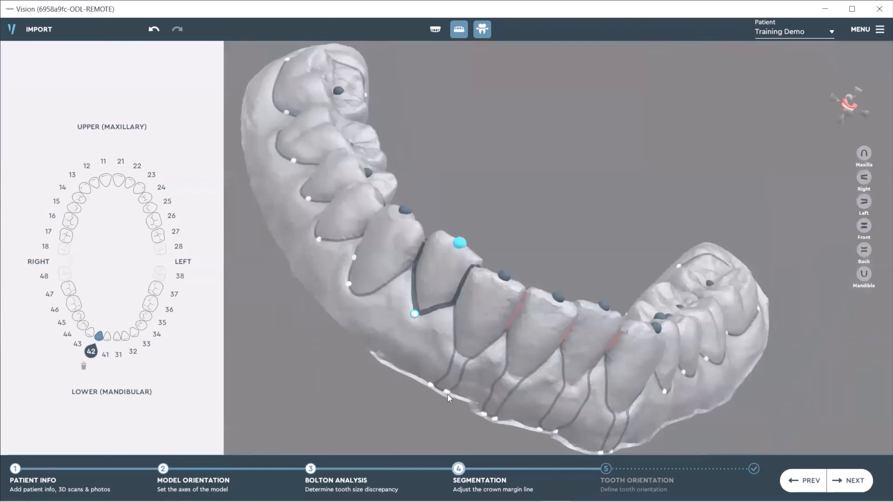
Step: Raise the facial margin points of lower teeth 41 and 31 from the scan's edge to their crown bases
{"action": "right_click_drag", "start_coordinate": [460, 379], "coordinate": [472, 254]}
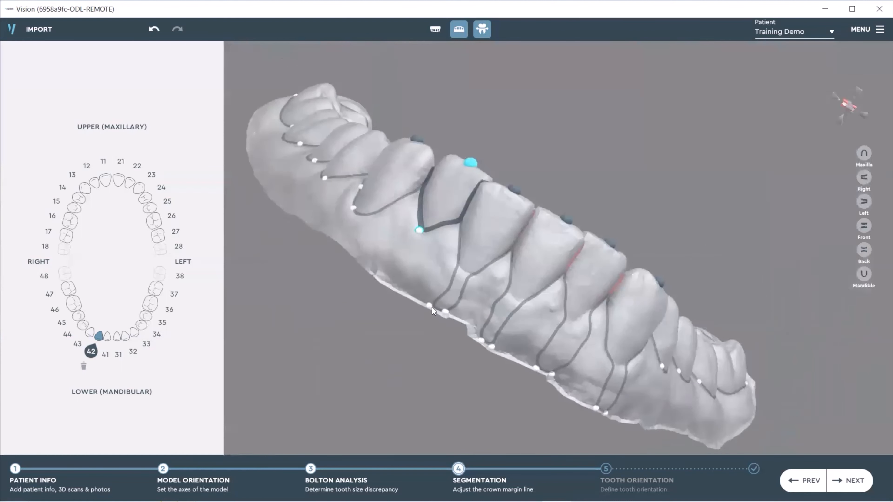
{"action": "left_click", "coordinate": [430, 306]}
{"action": "left_click_drag", "start_coordinate": [430, 306], "coordinate": [474, 271]}
{"action": "left_click", "coordinate": [483, 340]}
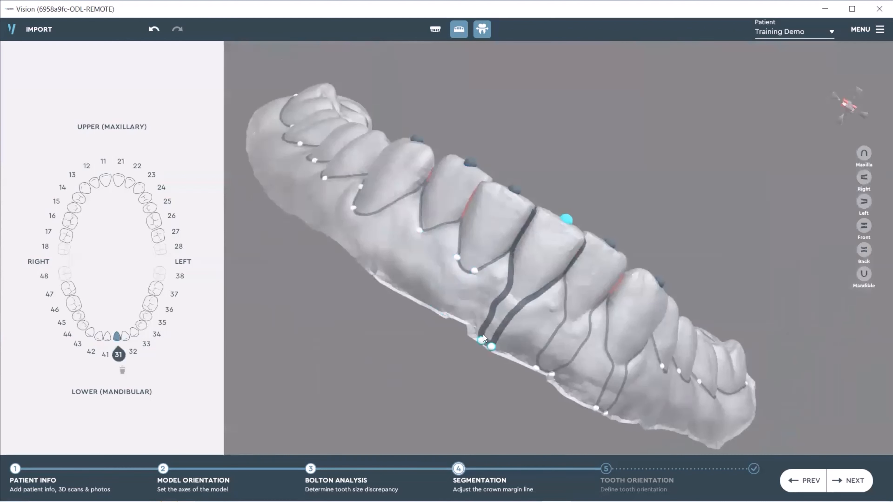
{"action": "left_click_drag", "start_coordinate": [491, 348], "coordinate": [497, 333]}
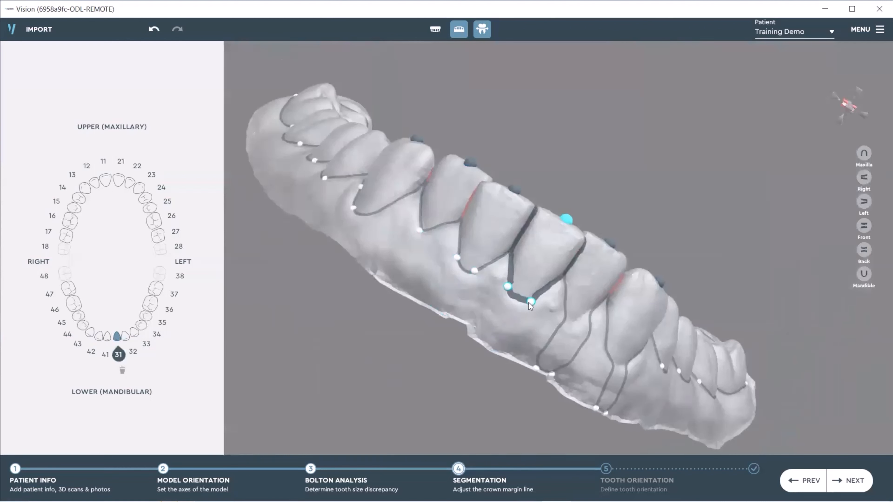
Step: Raise the facial margin of lower tooth 32 to its crown base and add a second margin point there
{"action": "left_click", "coordinate": [542, 367]}
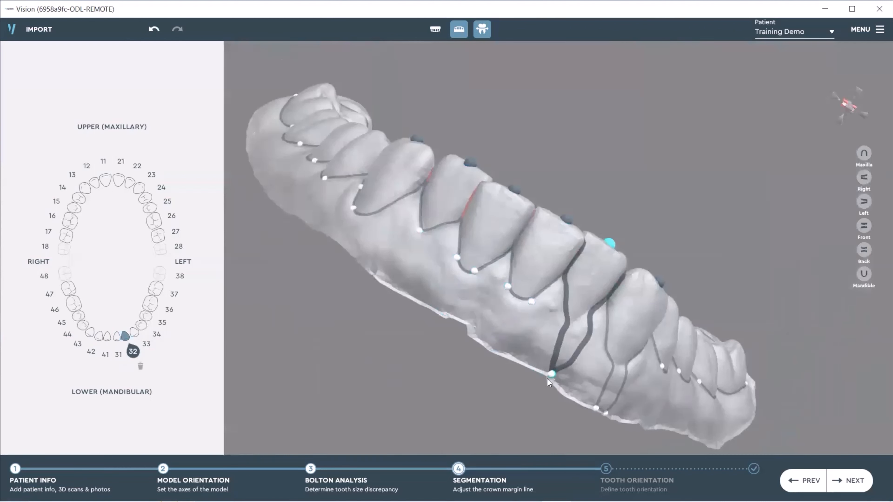
{"action": "left_click_drag", "start_coordinate": [553, 373], "coordinate": [562, 319]}
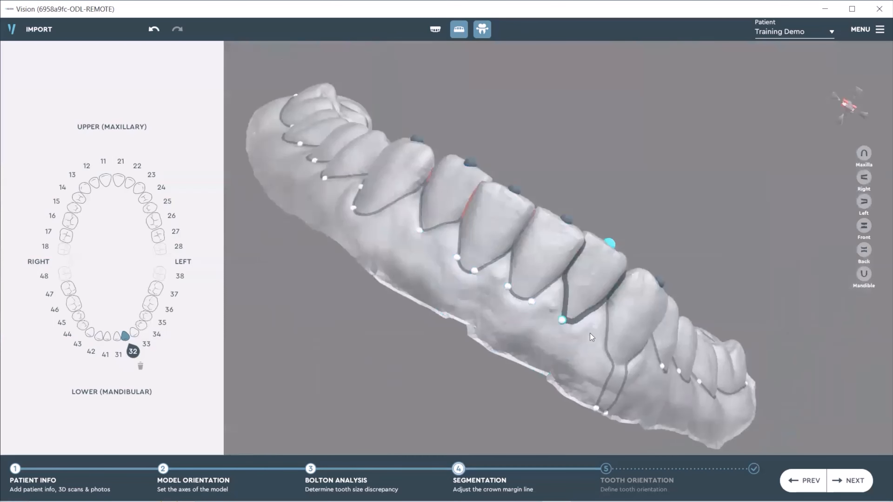
{"action": "right_click_drag", "start_coordinate": [587, 331], "coordinate": [569, 309]}
{"action": "double_click", "coordinate": [559, 294]}
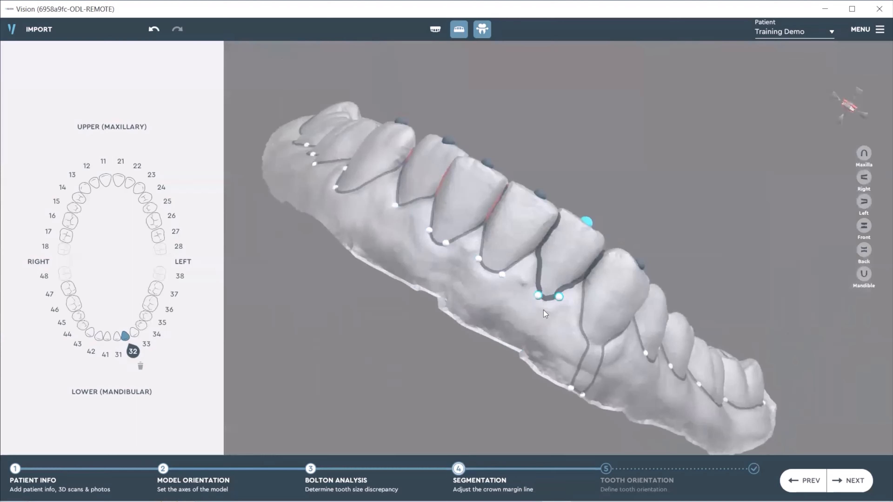
Step: Move both facial margin points of lower tooth 33 up from the scan's edge to its crown base
{"action": "right_click_drag", "start_coordinate": [538, 300], "coordinate": [512, 299]}
{"action": "left_click_drag", "start_coordinate": [536, 368], "coordinate": [558, 318]}
{"action": "left_click_drag", "start_coordinate": [527, 347], "coordinate": [534, 303]}
Step: Reshape the lingual margin of lower tooth 31, adding an extra margin point to round its base
{"action": "right_click_drag", "start_coordinate": [608, 337], "coordinate": [487, 255]}
{"action": "right_click_drag", "start_coordinate": [436, 239], "coordinate": [436, 146]}
{"action": "left_click_drag", "start_coordinate": [523, 127], "coordinate": [519, 138]}
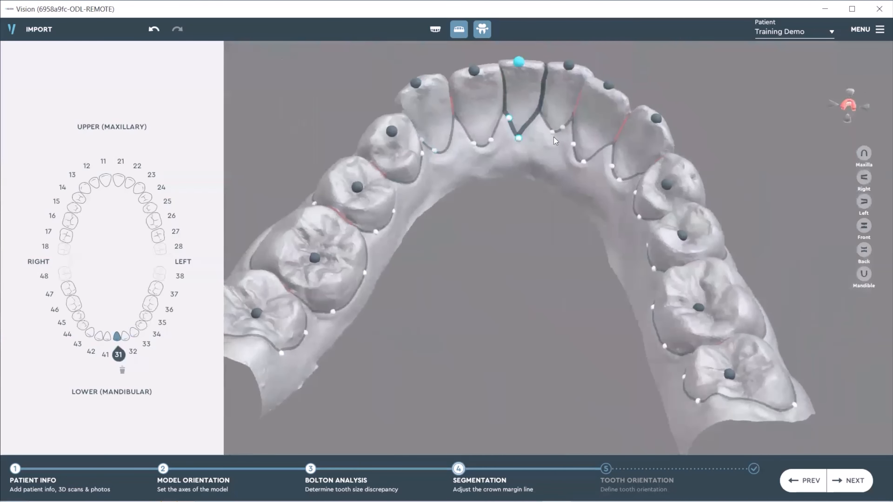
{"action": "right_click_drag", "start_coordinate": [539, 169], "coordinate": [540, 131]}
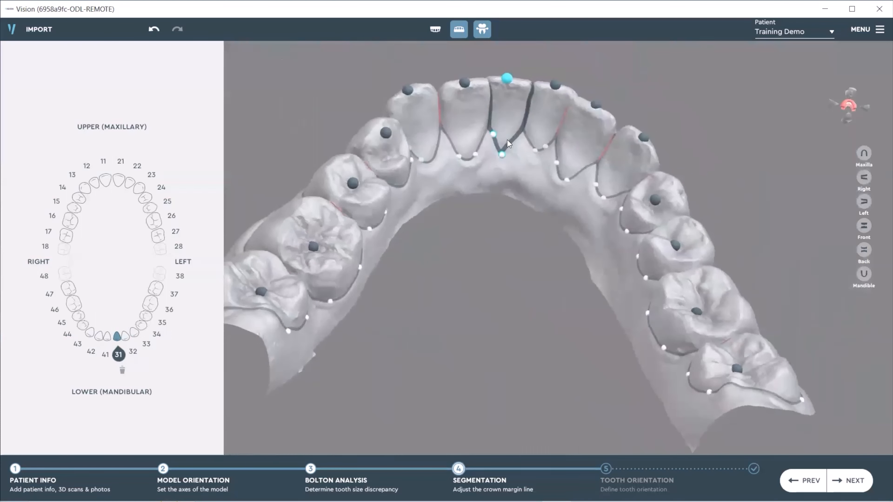
{"action": "left_click", "coordinate": [512, 143]}
{"action": "left_click_drag", "start_coordinate": [502, 153], "coordinate": [503, 149]}
{"action": "right_click_drag", "start_coordinate": [492, 207], "coordinate": [622, 304]}
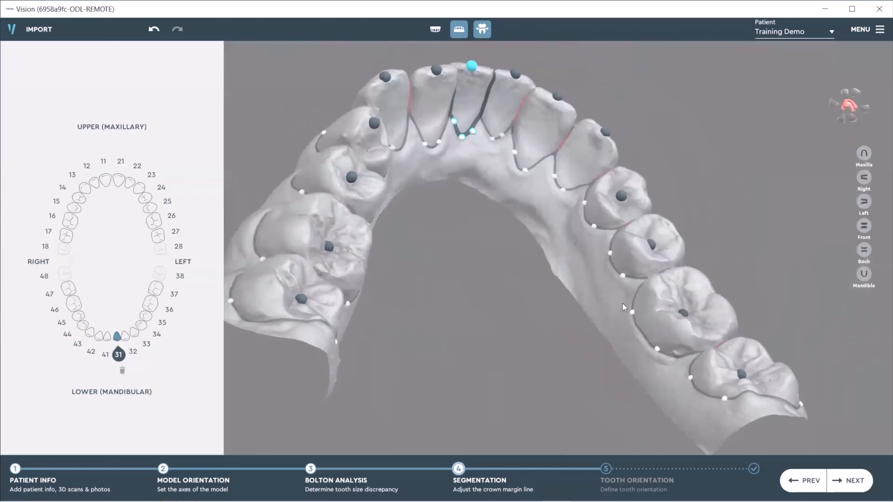
Step: Check the lower crown margins from the front and proceed to the gingival margin evaluation of both arches
{"action": "left_click", "coordinate": [864, 226]}
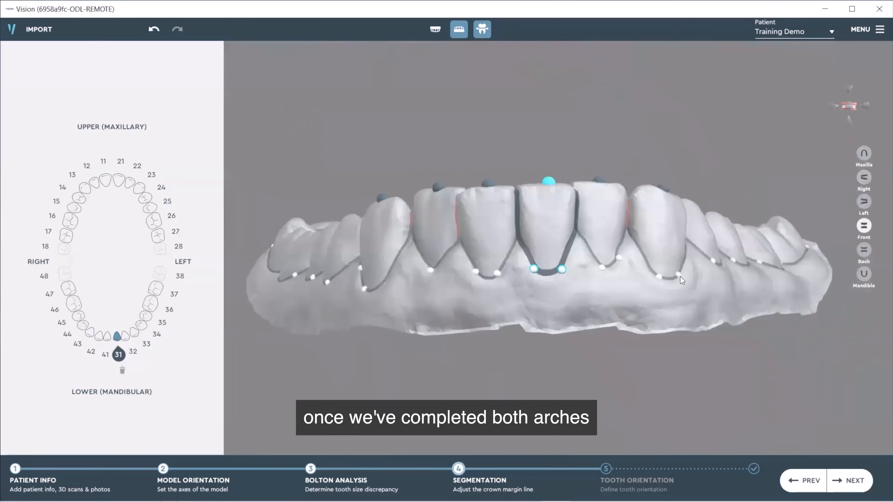
{"action": "mouse_move", "coordinate": [733, 279]}
{"action": "right_mouse_down"}
{"action": "mouse_move", "coordinate": [454, 281]}
{"action": "mouse_move", "coordinate": [728, 273]}
{"action": "right_mouse_up"}
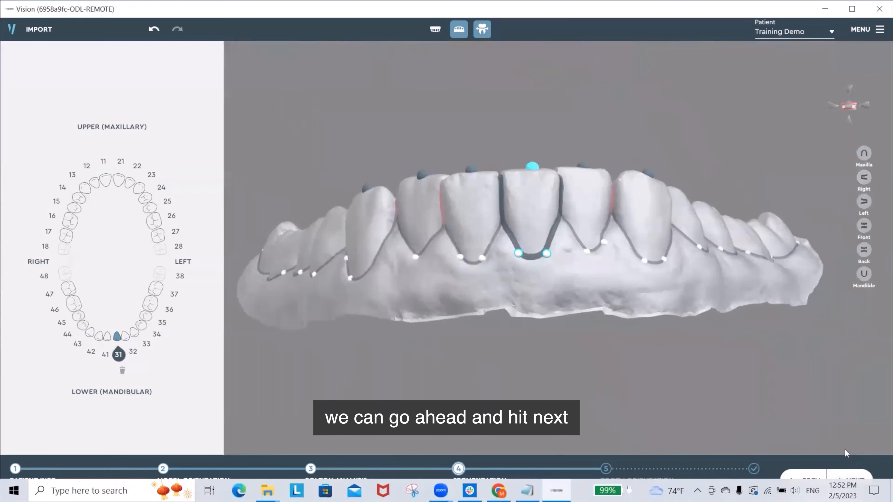
{"action": "left_click", "coordinate": [849, 479]}
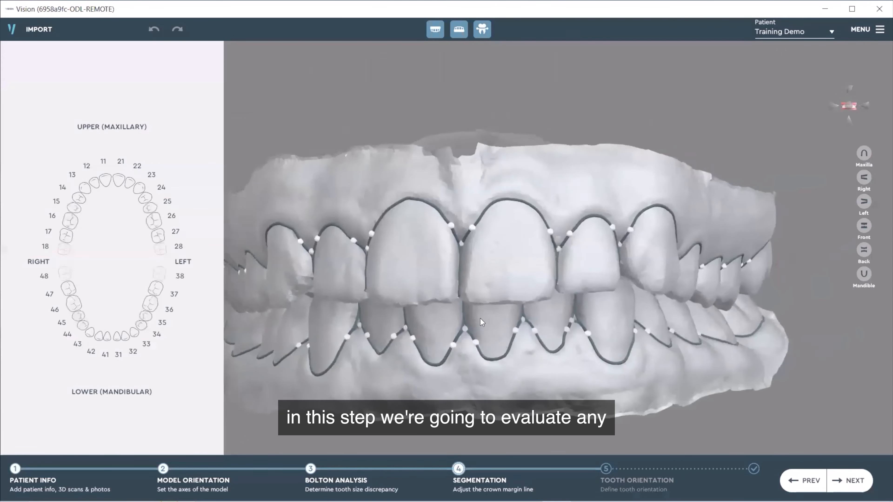
Step: Adjust the gingival margin point of upper tooth 21 at the papilla between teeth 21 and 22
{"action": "left_click_drag", "start_coordinate": [480, 318], "coordinate": [600, 259]}
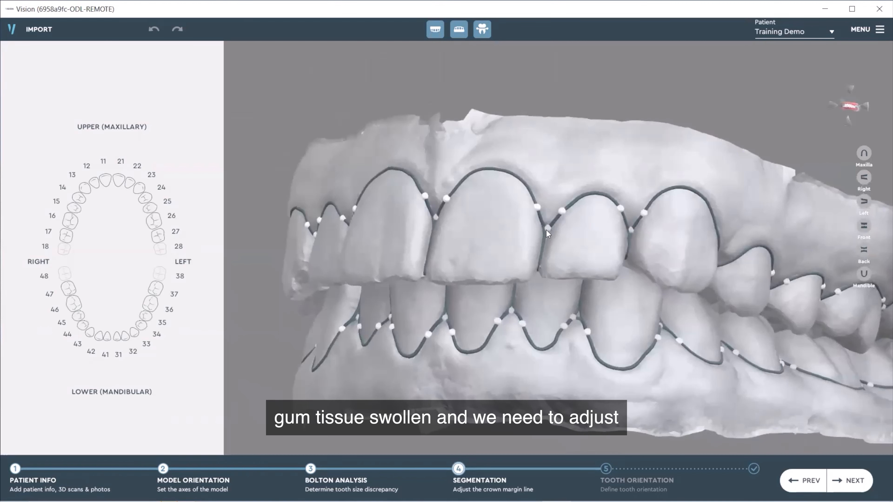
{"action": "left_click_drag", "start_coordinate": [580, 230], "coordinate": [552, 223]}
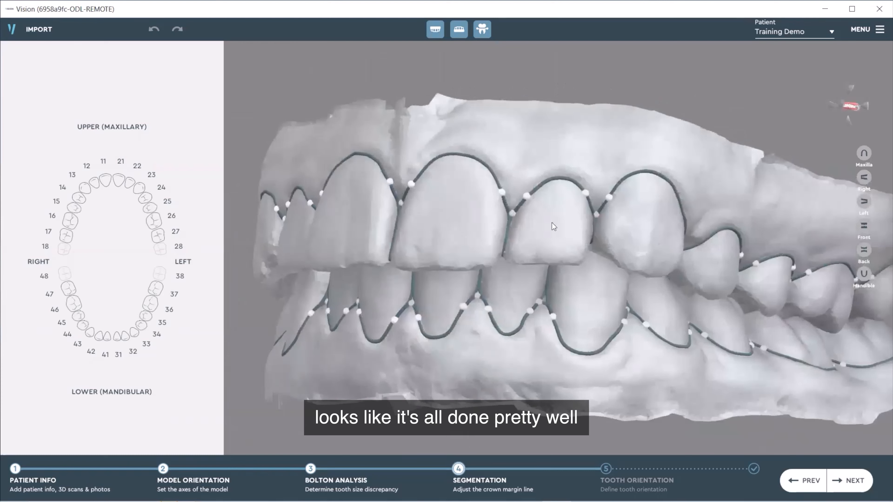
{"action": "left_click", "coordinate": [512, 214]}
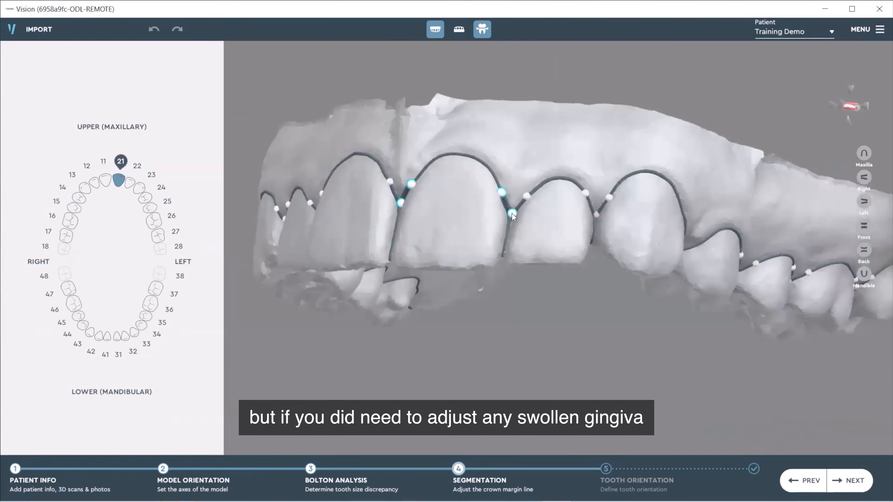
{"action": "mouse_move", "coordinate": [513, 211]}
{"action": "left_mouse_down"}
{"action": "mouse_move", "coordinate": [515, 178]}
{"action": "mouse_move", "coordinate": [509, 209]}
{"action": "left_mouse_up"}
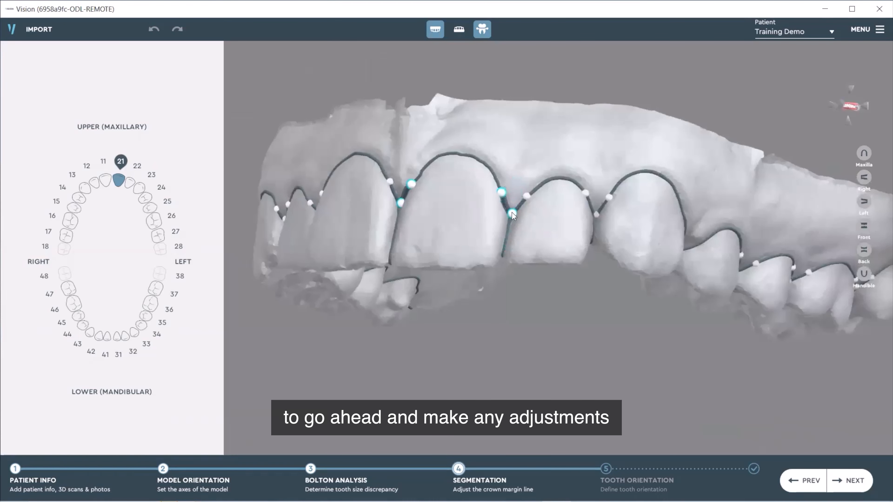
{"action": "right_click_drag", "start_coordinate": [483, 212], "coordinate": [505, 231]}
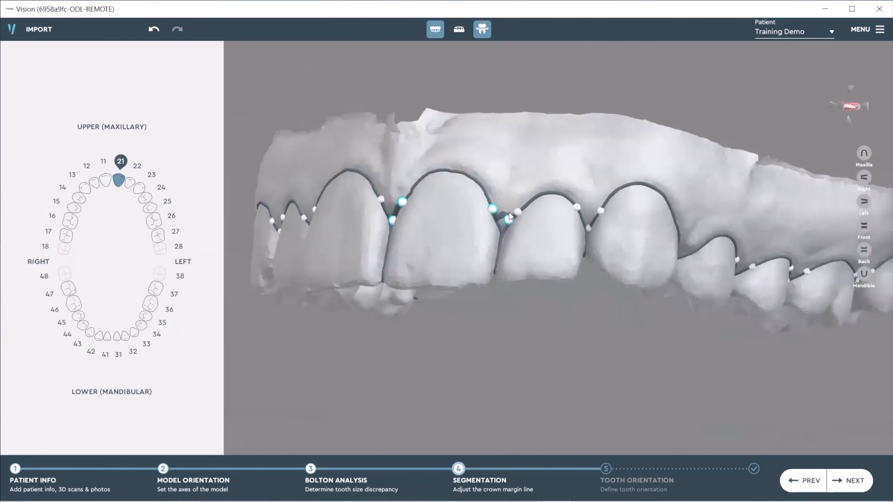
{"action": "left_click_drag", "start_coordinate": [506, 208], "coordinate": [503, 225]}
{"action": "right_click_drag", "start_coordinate": [506, 261], "coordinate": [721, 292]}
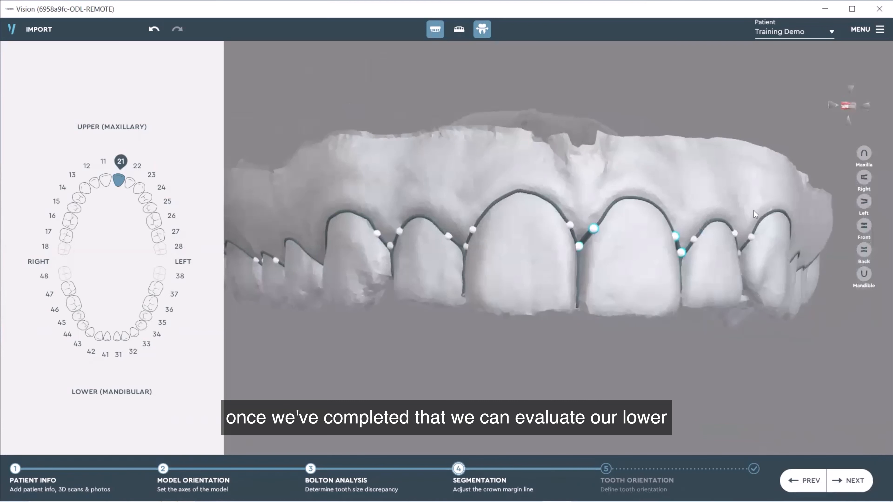
Step: Select lower tooth 36 to check the lower arch's gingival margins, and proceed to the trim line stage
{"action": "left_click", "coordinate": [148, 299]}
{"action": "right_click_drag", "start_coordinate": [398, 335], "coordinate": [741, 307]}
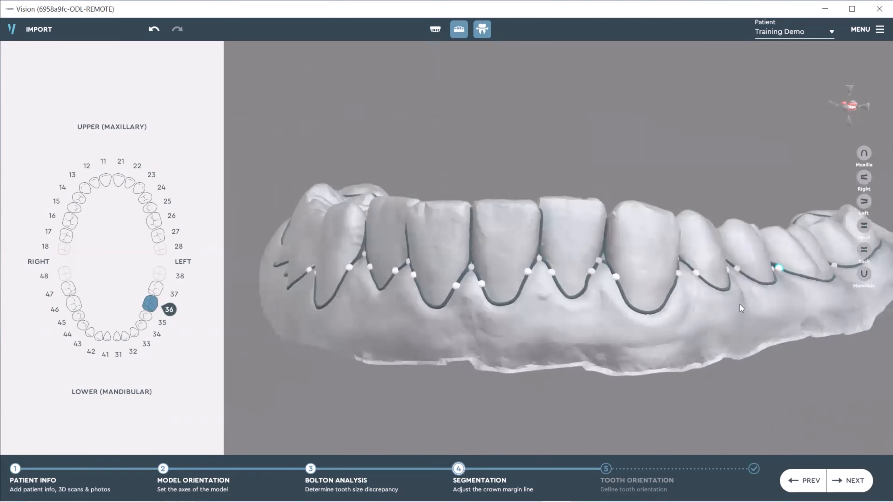
{"action": "left_click", "coordinate": [846, 481]}
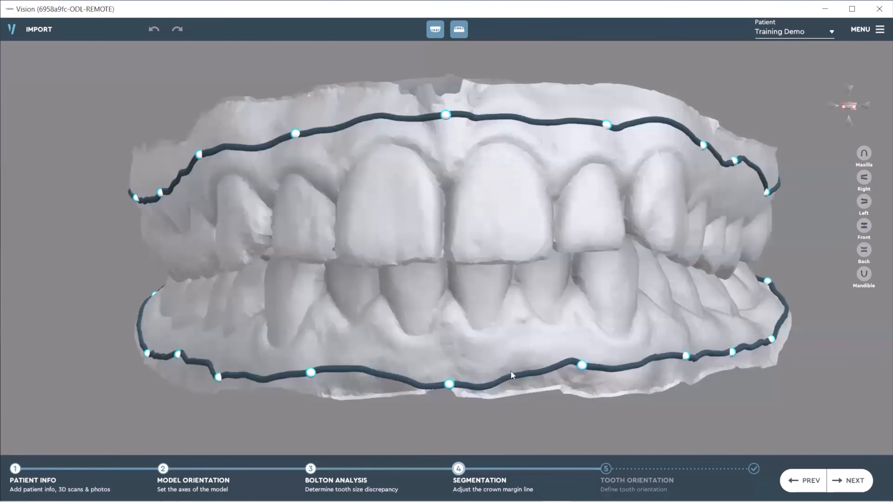
Step: Raise the upper trim line point near the right canine and add extra points beside it to smooth the line
{"action": "scroll", "coordinate": [531, 308], "scroll_direction": "down", "scroll_amount": 5}
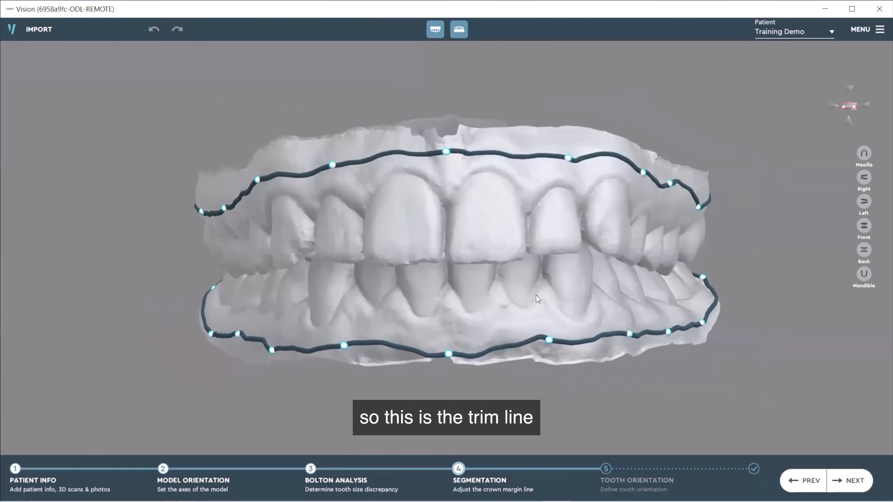
{"action": "scroll", "coordinate": [536, 296], "scroll_direction": "down", "scroll_amount": 2}
{"action": "middle_click_drag", "start_coordinate": [389, 264], "coordinate": [601, 253]}
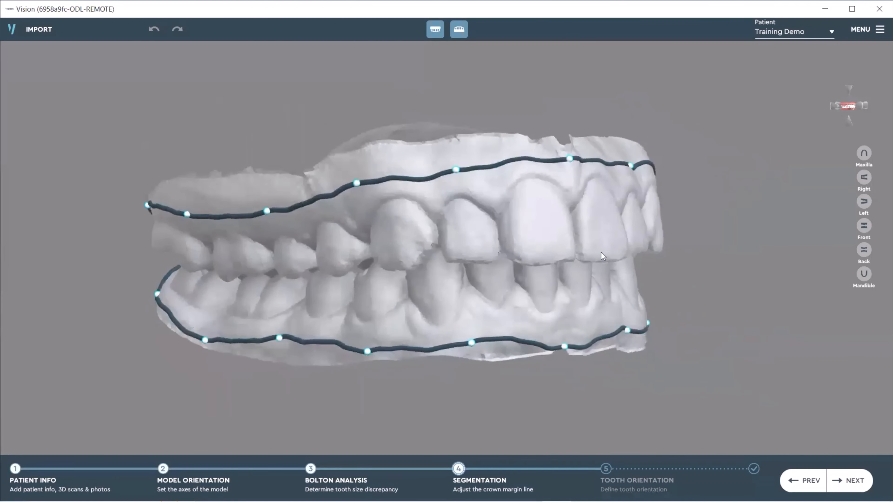
{"action": "middle_click_drag", "start_coordinate": [453, 190], "coordinate": [375, 190]}
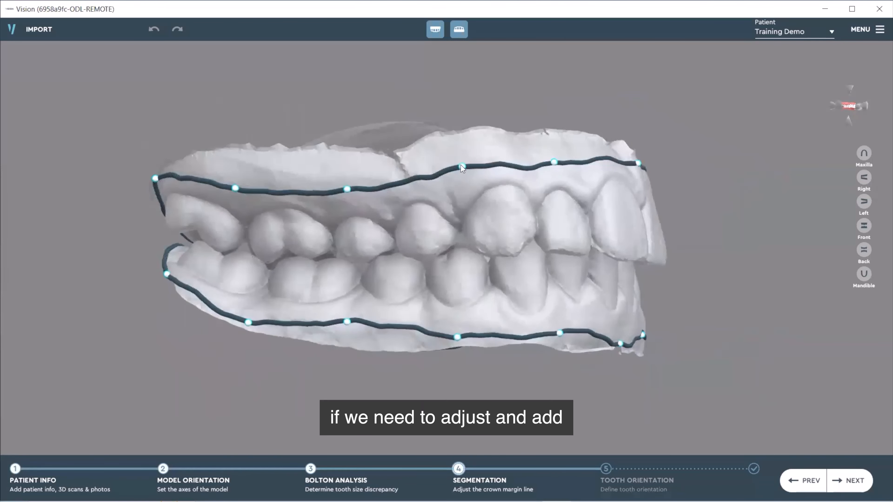
{"action": "left_click_drag", "start_coordinate": [463, 165], "coordinate": [461, 161]}
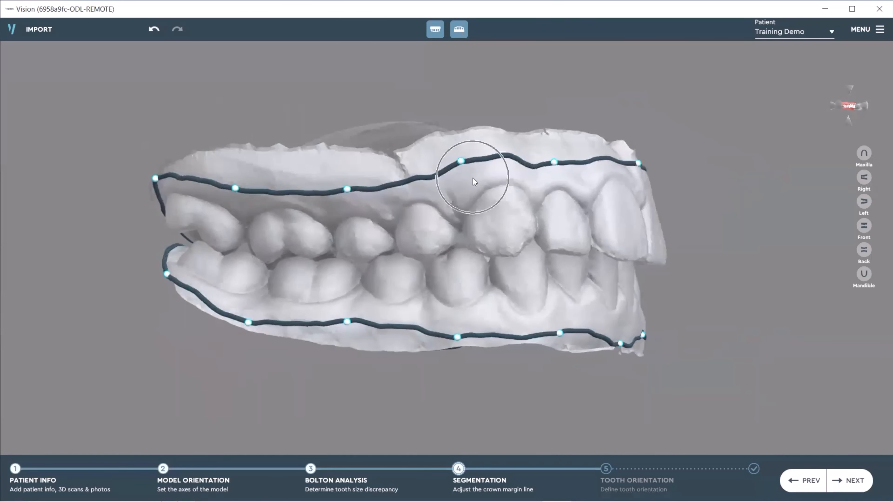
{"action": "left_click", "coordinate": [498, 155]}
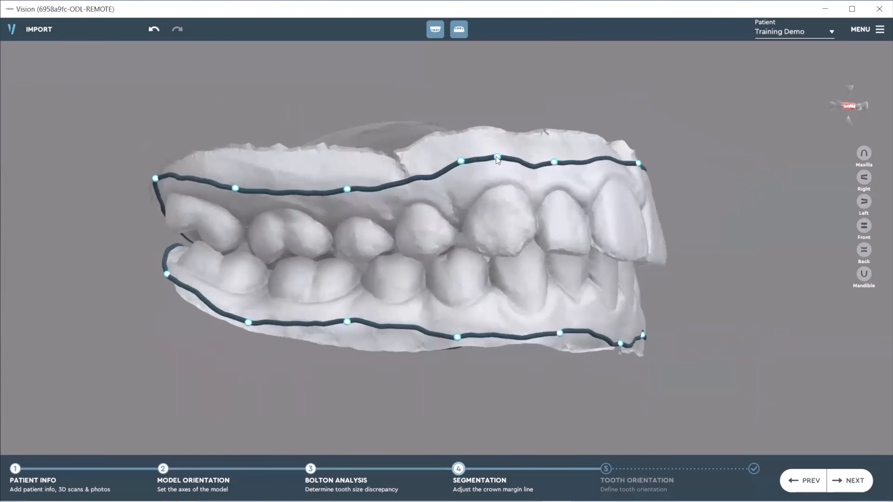
{"action": "left_click", "coordinate": [407, 179]}
{"action": "right_click_drag", "start_coordinate": [636, 206], "coordinate": [550, 176]}
{"action": "right_click_drag", "start_coordinate": [609, 171], "coordinate": [550, 151]}
{"action": "mouse_move", "coordinate": [550, 151]}
{"action": "left_mouse_down"}
{"action": "mouse_move", "coordinate": [549, 144]}
{"action": "mouse_move", "coordinate": [552, 156]}
{"action": "left_mouse_up"}
{"action": "right_click_drag", "start_coordinate": [415, 235], "coordinate": [370, 259]}
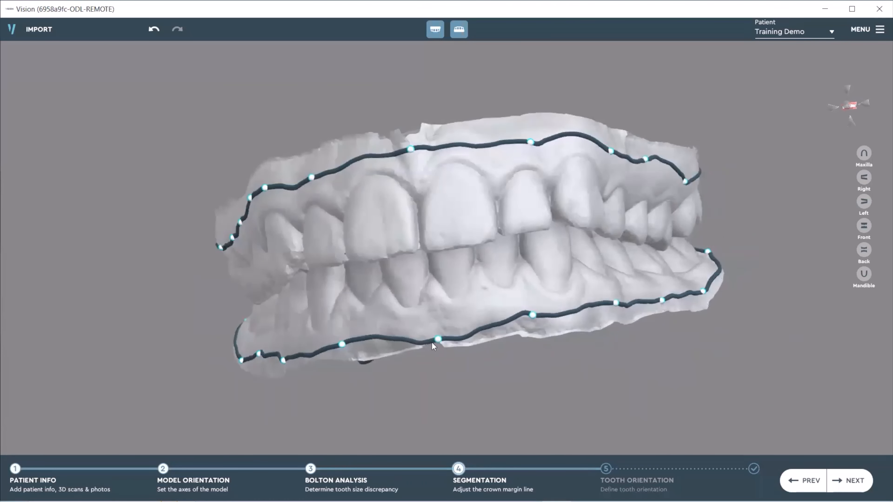
Step: Raise the front midline point of the lower trim line and refine the line along the lower lingual side
{"action": "left_click_drag", "start_coordinate": [439, 340], "coordinate": [439, 333]}
{"action": "right_click_drag", "start_coordinate": [574, 271], "coordinate": [632, 263]}
{"action": "right_click_drag", "start_coordinate": [252, 271], "coordinate": [228, 261]}
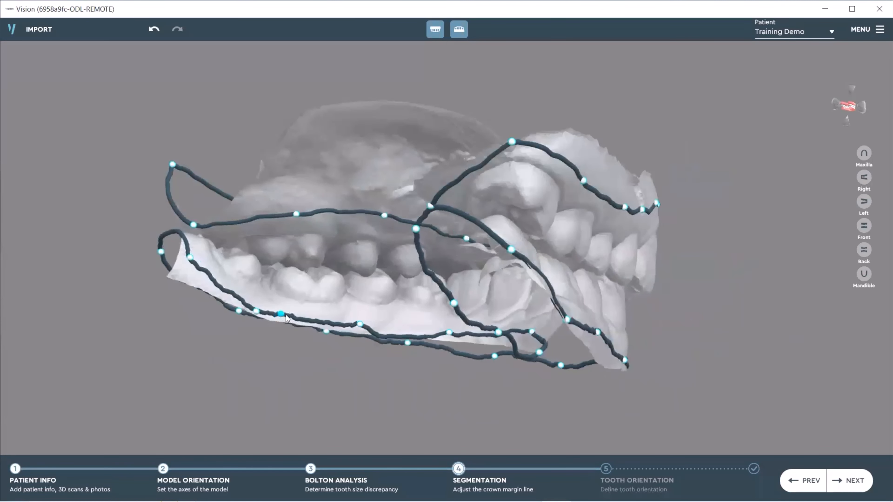
{"action": "right_click_drag", "start_coordinate": [293, 319], "coordinate": [386, 354]}
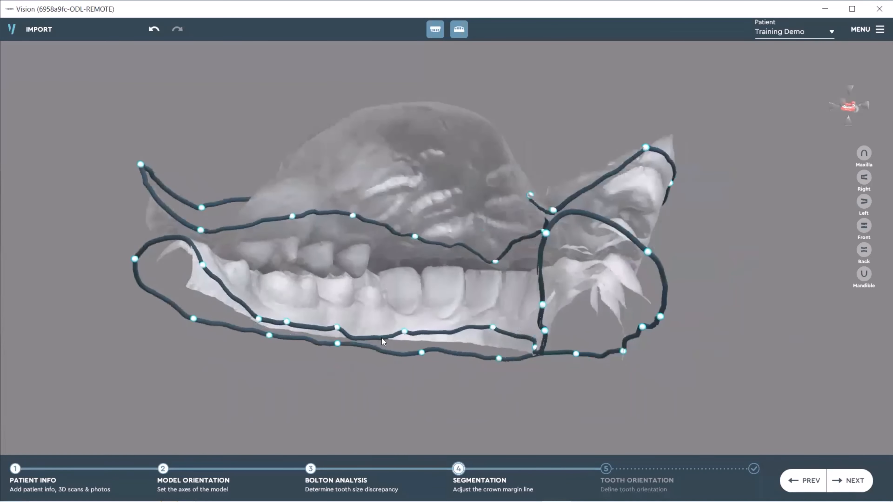
{"action": "right_click_drag", "start_coordinate": [402, 329], "coordinate": [527, 339]}
Step: Reshape the upper trim line around the back of the right second molar with an added point
{"action": "right_click_drag", "start_coordinate": [416, 313], "coordinate": [735, 62]}
{"action": "right_click_drag", "start_coordinate": [628, 136], "coordinate": [617, 66]}
{"action": "left_click_drag", "start_coordinate": [605, 67], "coordinate": [598, 78]}
{"action": "right_click_drag", "start_coordinate": [622, 136], "coordinate": [573, 38]}
{"action": "left_click_drag", "start_coordinate": [568, 55], "coordinate": [501, 77]}
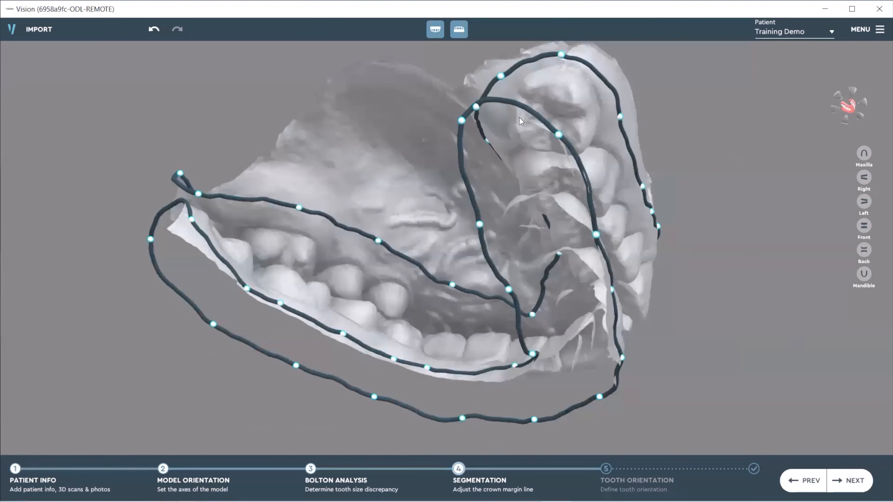
{"action": "right_click_drag", "start_coordinate": [306, 174], "coordinate": [602, 91]}
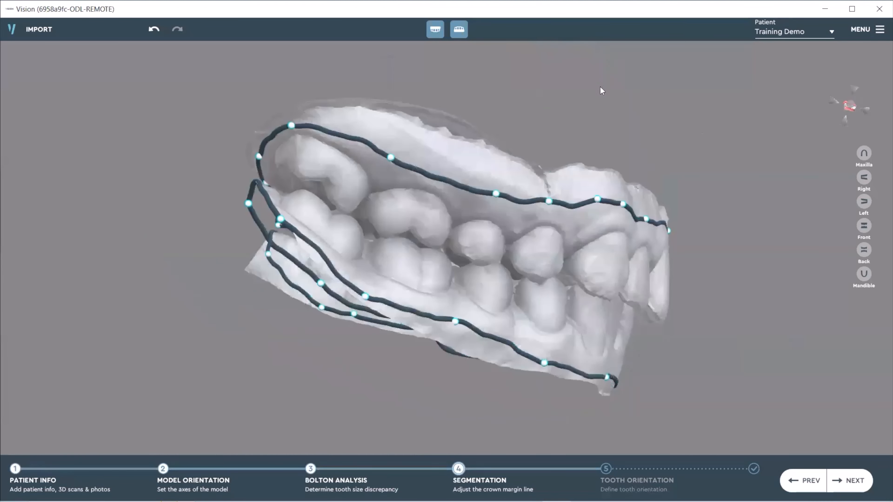
Step: Isolate the lower arch and pull its trim line inward behind the left second molar with two added points
{"action": "left_click", "coordinate": [437, 32]}
{"action": "right_click_drag", "start_coordinate": [637, 156], "coordinate": [565, 154]}
{"action": "right_click_drag", "start_coordinate": [537, 214], "coordinate": [510, 253]}
{"action": "middle_click_drag", "start_coordinate": [585, 160], "coordinate": [594, 311]}
{"action": "right_click_drag", "start_coordinate": [595, 296], "coordinate": [606, 316]}
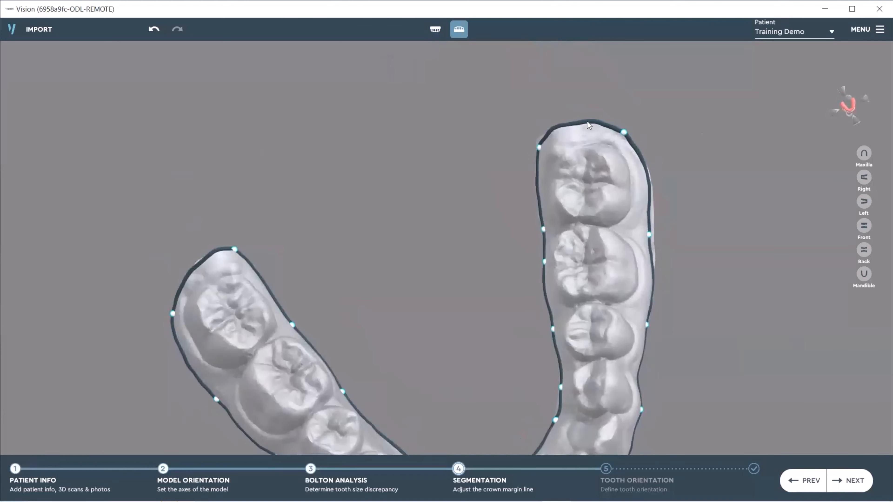
{"action": "left_click_drag", "start_coordinate": [588, 123], "coordinate": [588, 128]}
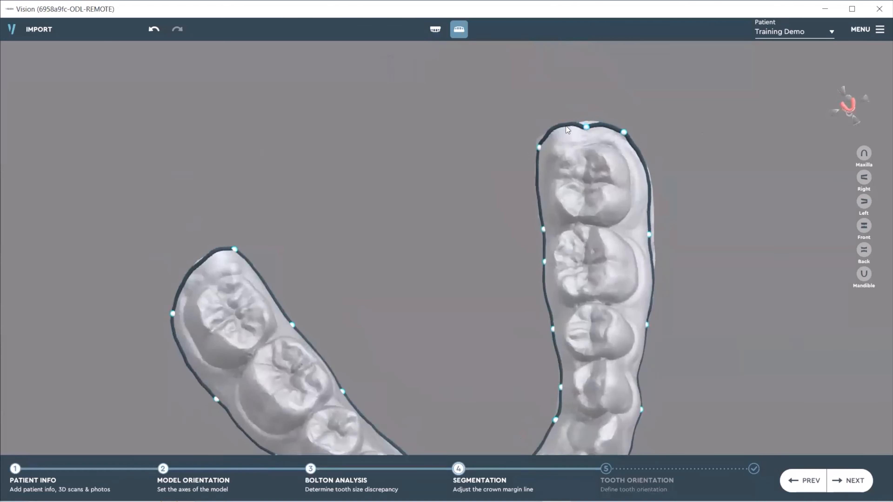
{"action": "left_click", "coordinate": [551, 133]}
Step: Add a trim line point behind the lower right second molar to bring the line in from the scan's edge
{"action": "right_click_drag", "start_coordinate": [239, 270], "coordinate": [206, 271]}
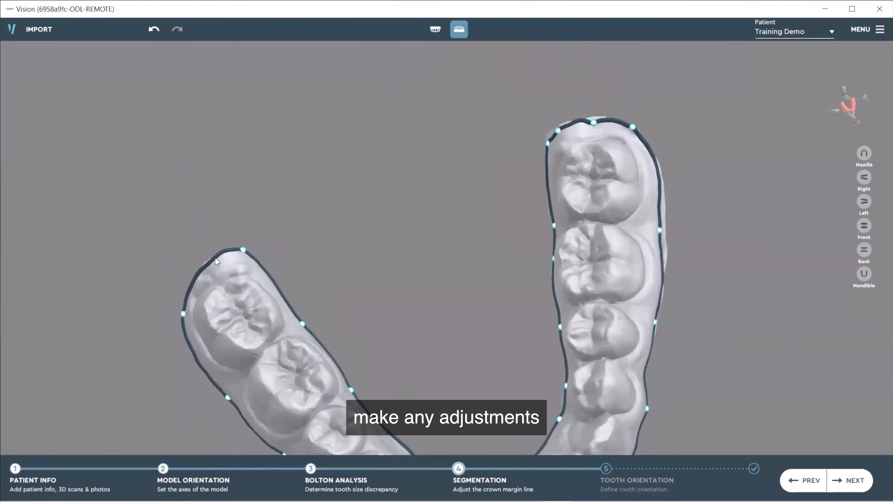
{"action": "left_click", "coordinate": [220, 261]}
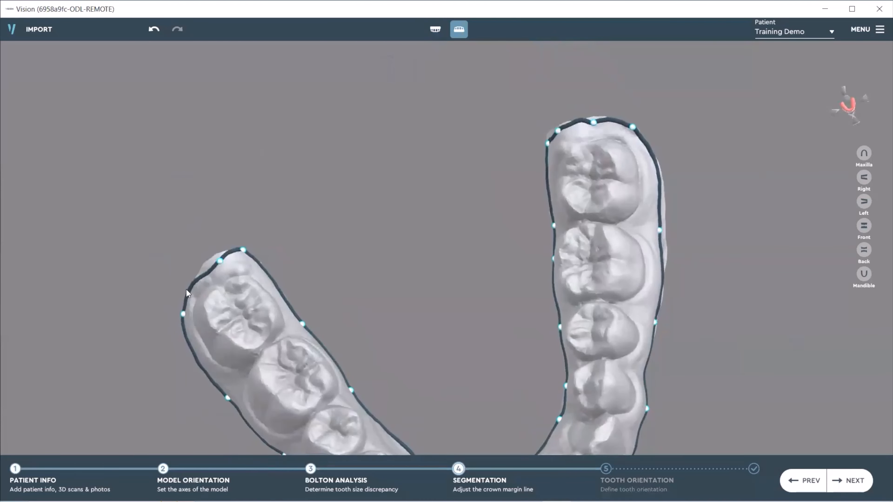
{"action": "right_click_drag", "start_coordinate": [224, 365], "coordinate": [253, 281]}
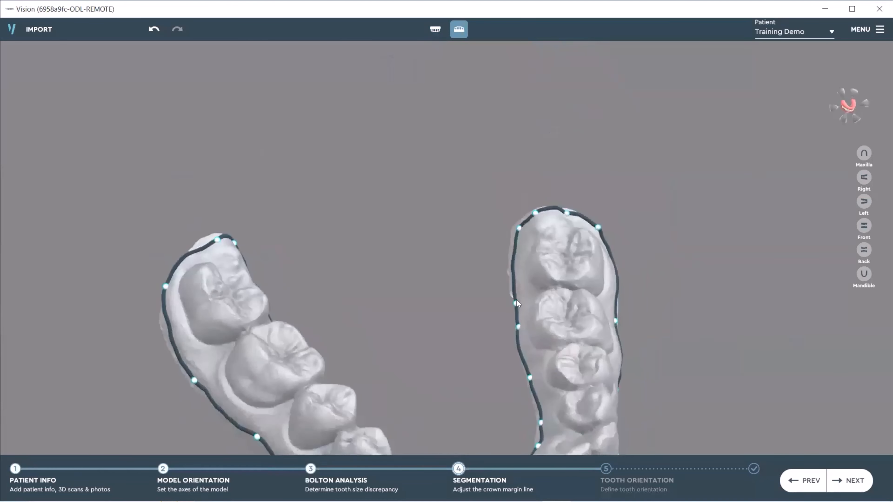
{"action": "middle_click_drag", "start_coordinate": [466, 286], "coordinate": [488, 184]}
{"action": "right_click_drag", "start_coordinate": [488, 184], "coordinate": [403, 74]}
{"action": "right_click_drag", "start_coordinate": [528, 246], "coordinate": [492, 174]}
Step: Show the upper arch again and proceed to the gum base height stage
{"action": "left_click", "coordinate": [438, 34]}
{"action": "right_click_drag", "start_coordinate": [767, 392], "coordinate": [667, 430]}
{"action": "left_click", "coordinate": [849, 481]}
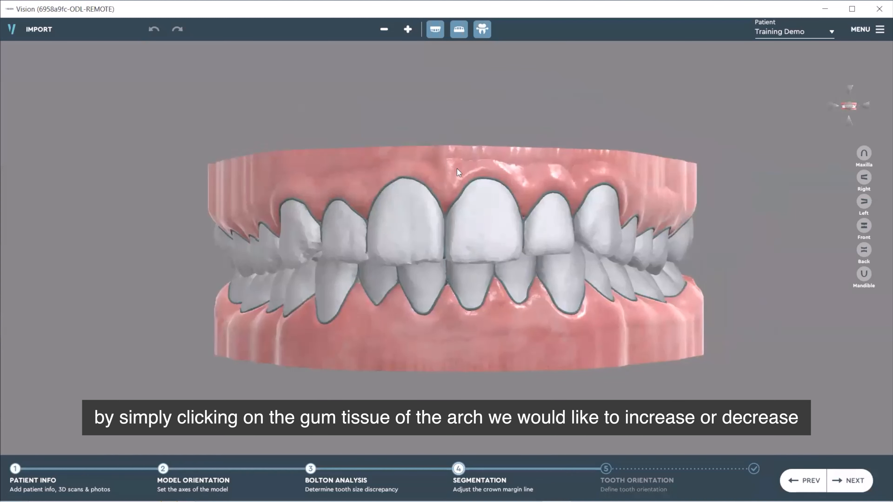
Step: Decrease the lower arch's gum base height by one step and increase the upper arch's by one step
{"action": "left_click", "coordinate": [449, 163]}
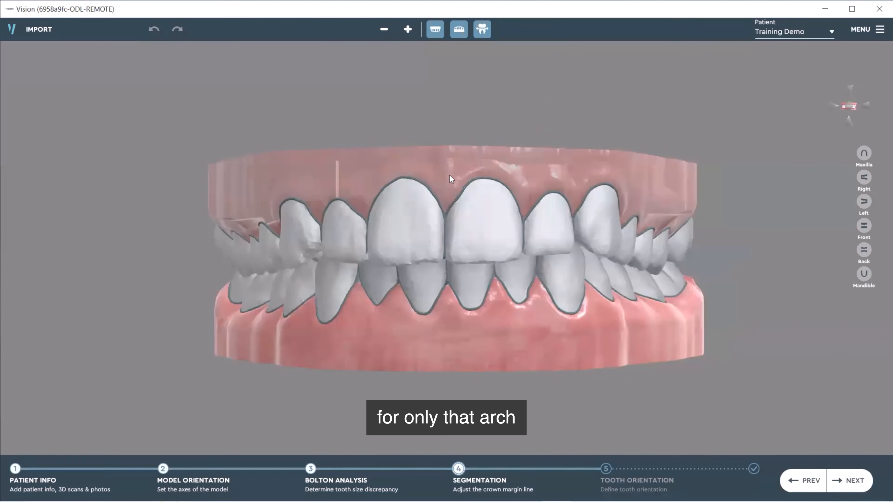
{"action": "left_click", "coordinate": [473, 366]}
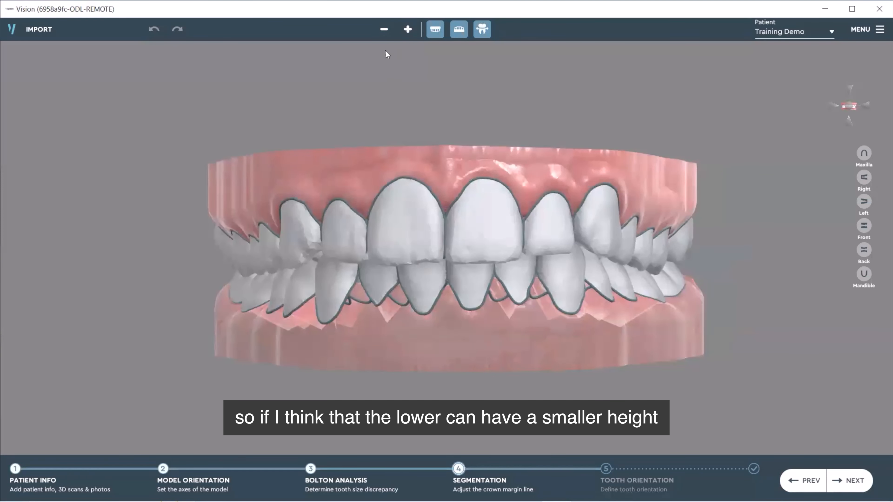
{"action": "left_click", "coordinate": [385, 30]}
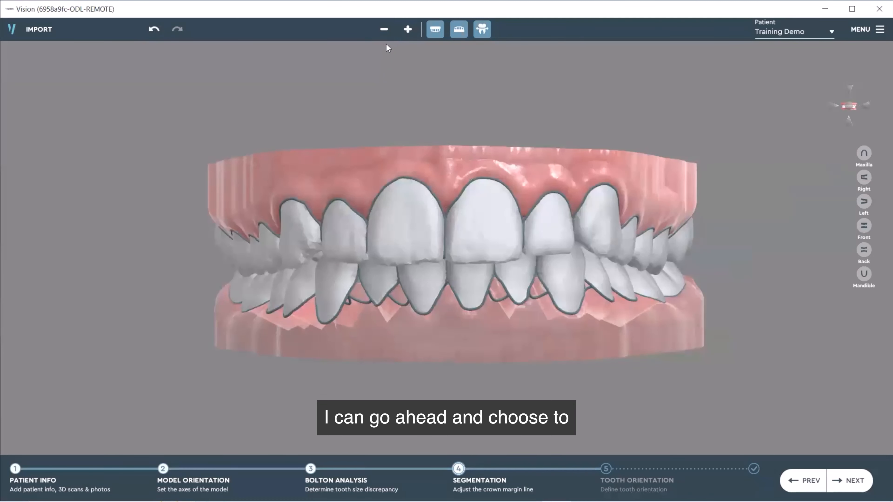
{"action": "left_click", "coordinate": [441, 192]}
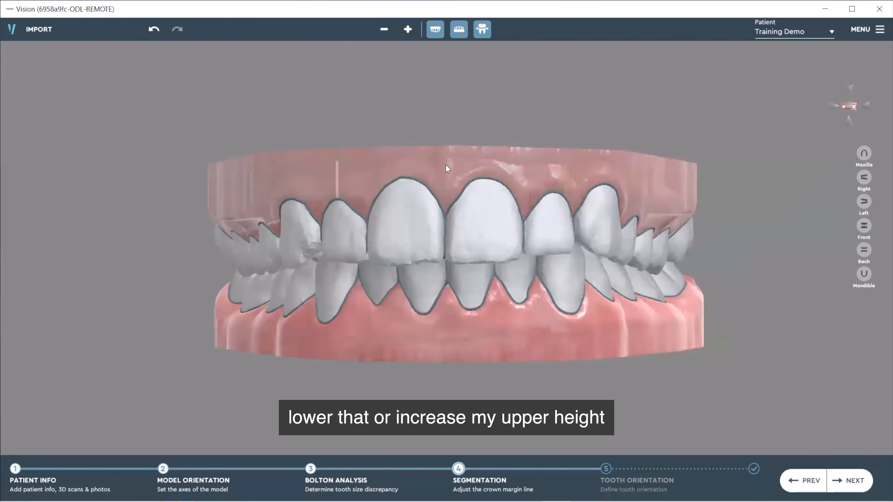
{"action": "left_click", "coordinate": [414, 30]}
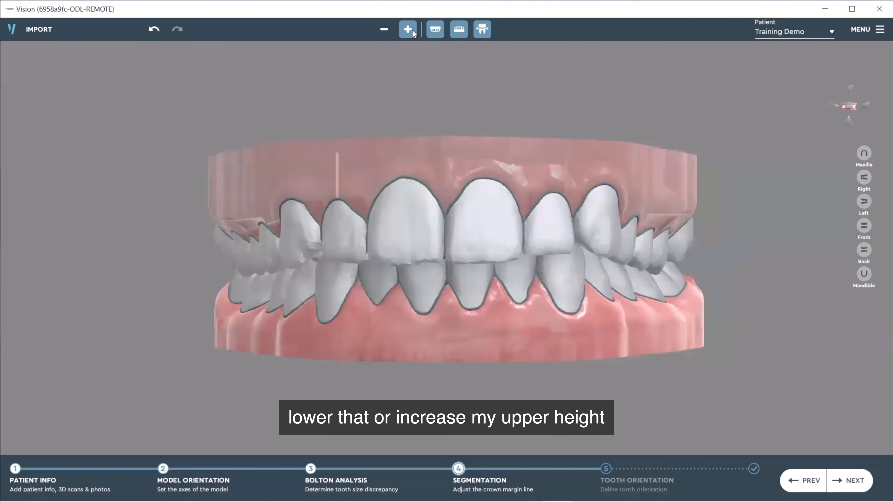
Step: Clear the arch selection and decrease the gum base height by one step for both arches together
{"action": "left_click", "coordinate": [477, 345]}
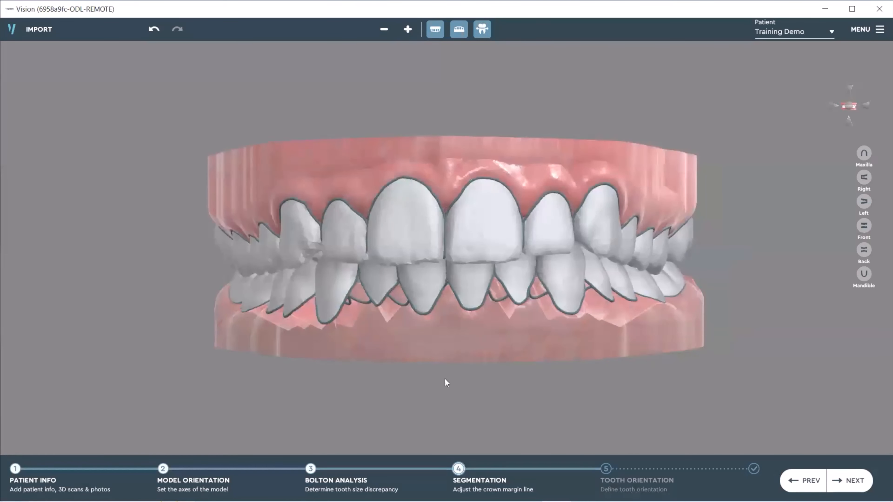
{"action": "left_click", "coordinate": [530, 104]}
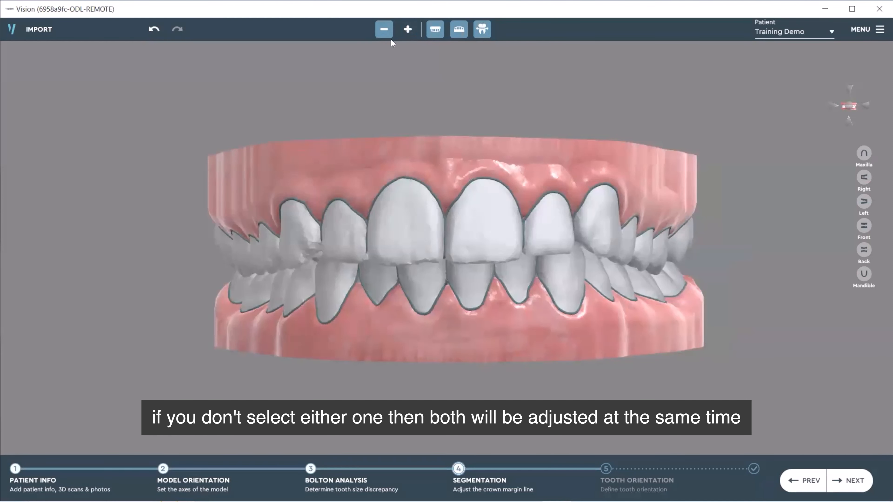
{"action": "left_click", "coordinate": [383, 30]}
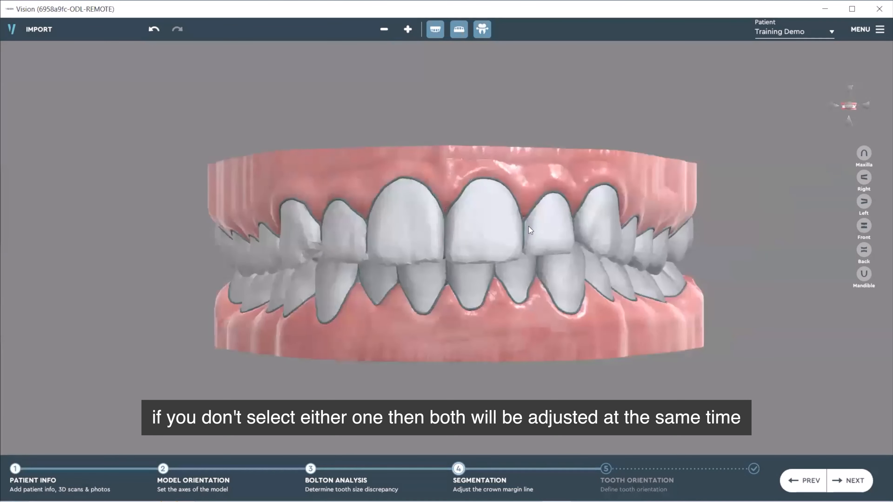
Step: Check the adjusted gum bases from several angles and proceed to the tooth orientation stage
{"action": "left_click_drag", "start_coordinate": [710, 259], "coordinate": [514, 235]}
{"action": "left_click_drag", "start_coordinate": [523, 92], "coordinate": [604, 234]}
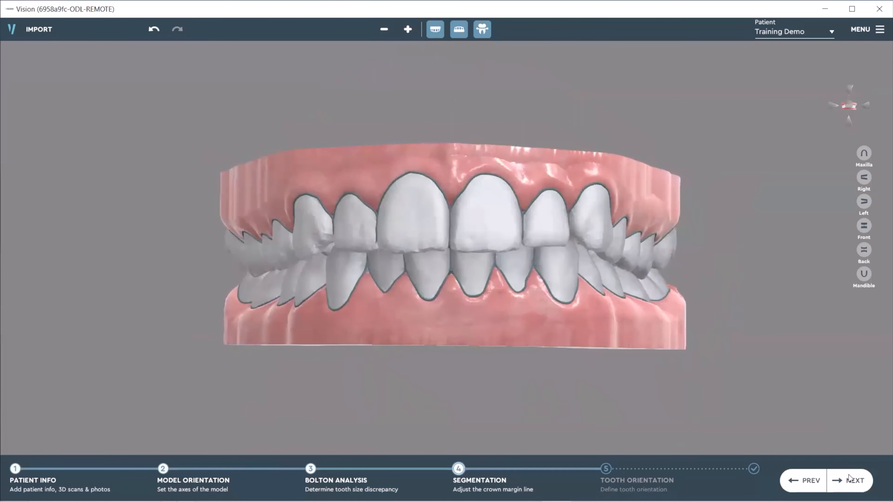
{"action": "left_click", "coordinate": [854, 484]}
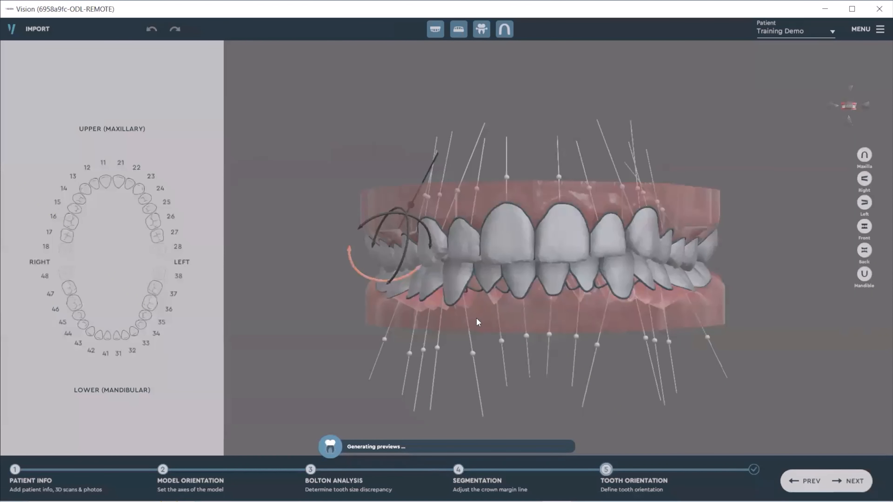
{"action": "left_click", "coordinate": [369, 449]}
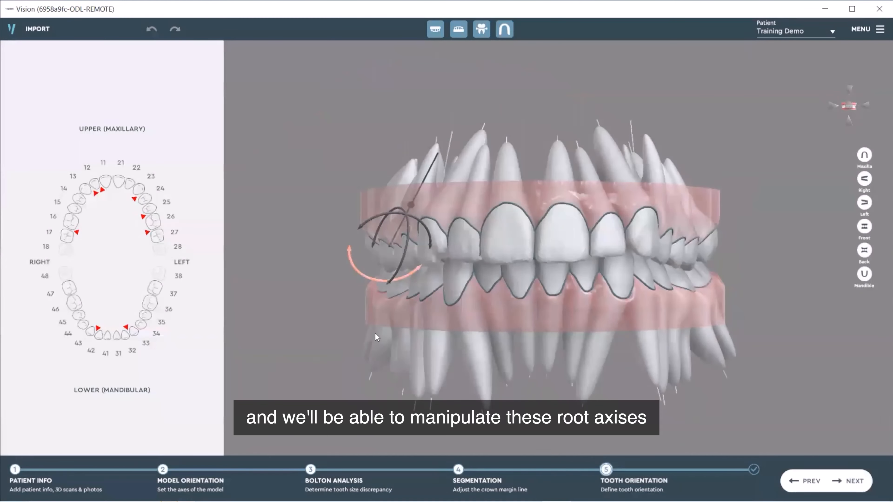
Step: Select tooth 17 and tilt its root axis distally so the roots stand upright, away from tooth 16
{"action": "middle_click_drag", "start_coordinate": [408, 300], "coordinate": [525, 243]}
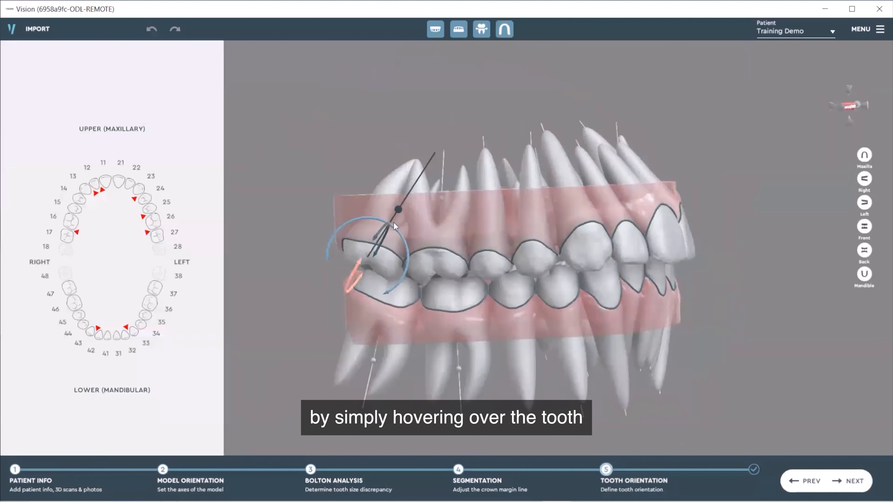
{"action": "scroll", "coordinate": [390, 235], "scroll_direction": "up", "scroll_amount": 1}
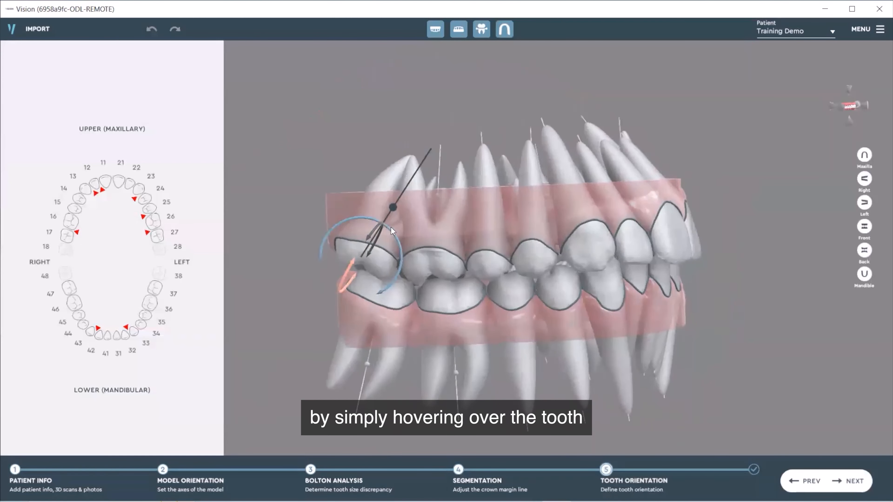
{"action": "left_click", "coordinate": [429, 252]}
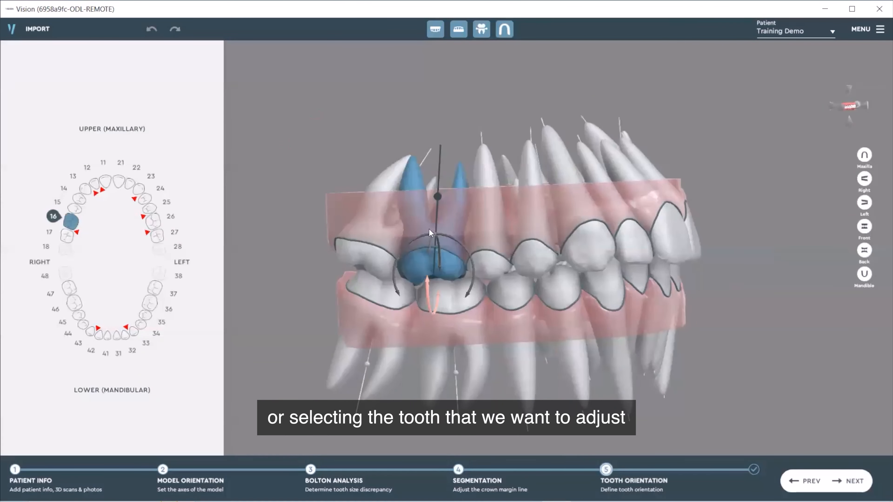
{"action": "left_click", "coordinate": [364, 246]}
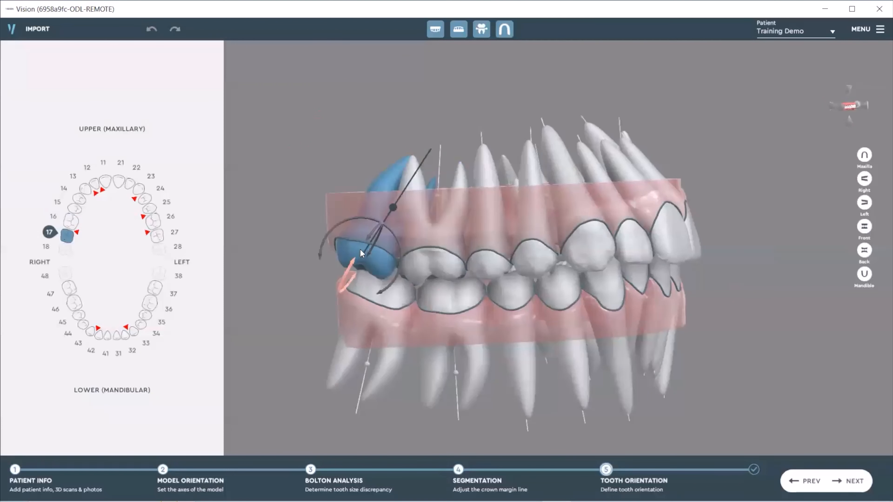
{"action": "left_click_drag", "start_coordinate": [394, 234], "coordinate": [380, 222]}
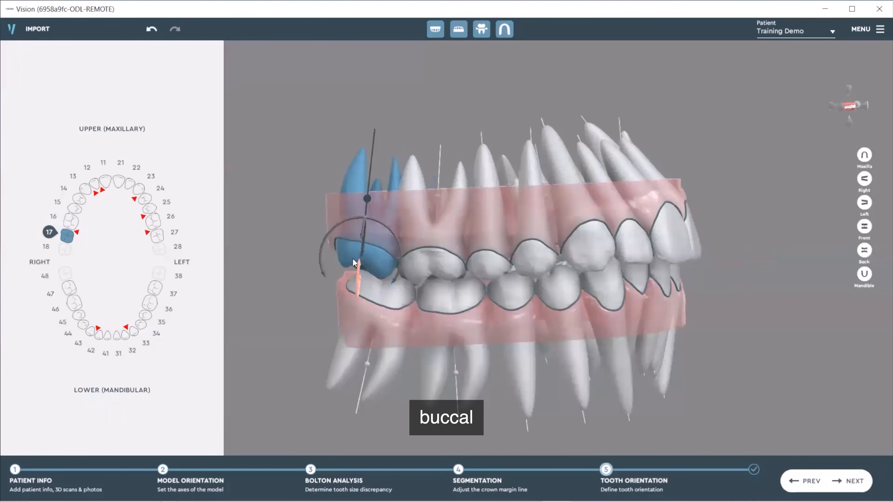
Step: Fine-tune the root axis tilt of tooth 17 from both the palatal and buccal sides
{"action": "right_click_drag", "start_coordinate": [559, 220], "coordinate": [840, 256]}
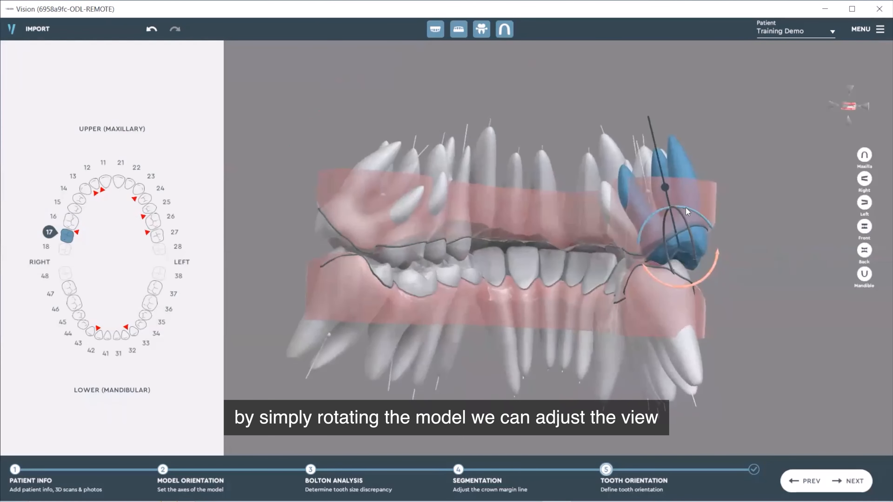
{"action": "left_click_drag", "start_coordinate": [686, 207], "coordinate": [691, 210]}
{"action": "middle_click_drag", "start_coordinate": [743, 263], "coordinate": [450, 269]}
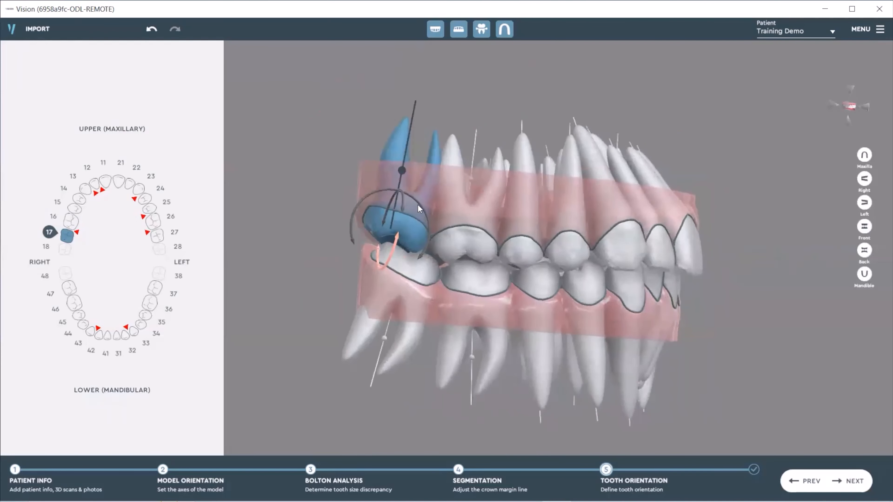
{"action": "left_click_drag", "start_coordinate": [419, 204], "coordinate": [415, 203]}
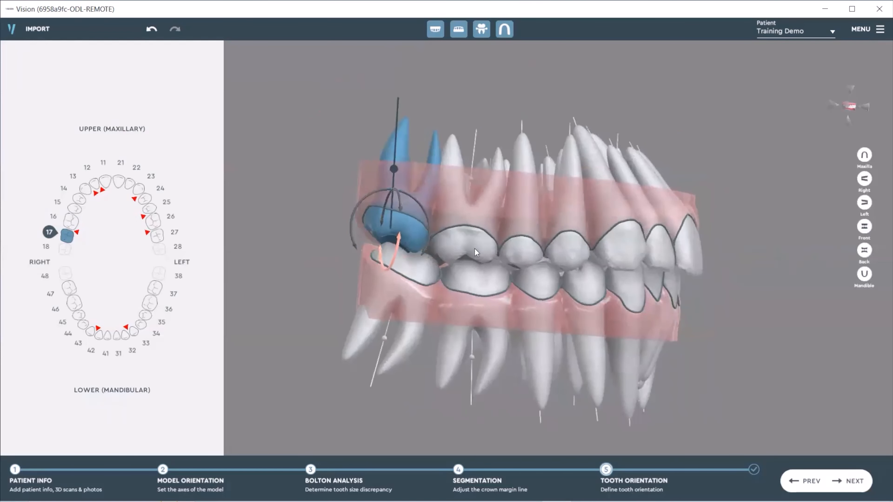
{"action": "middle_click_drag", "start_coordinate": [553, 235], "coordinate": [513, 230]}
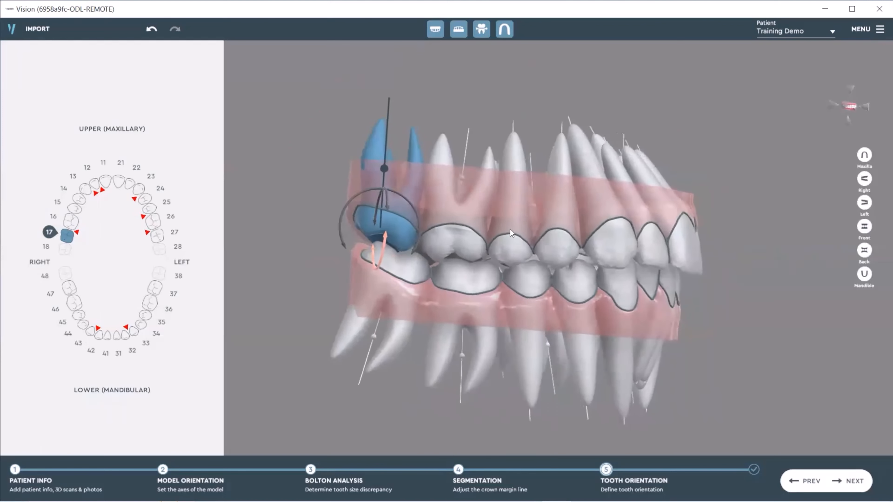
{"action": "left_click_drag", "start_coordinate": [413, 205], "coordinate": [409, 200]}
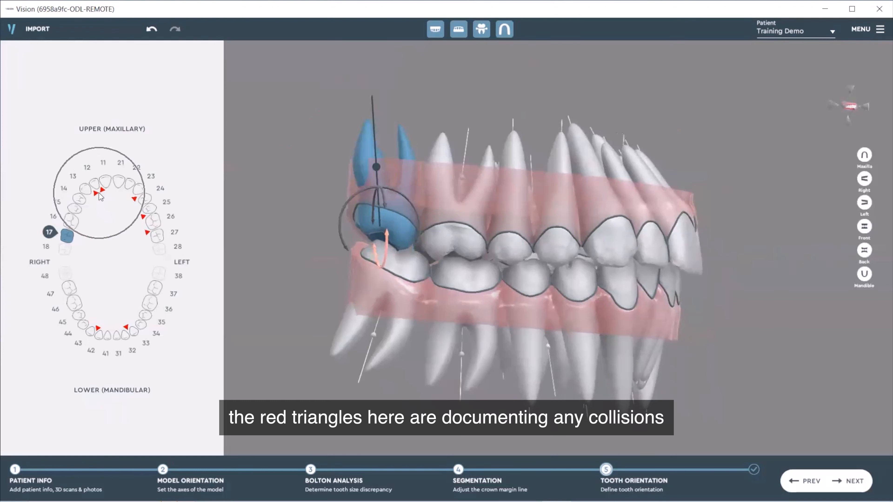
Step: Tilt the root axis of tooth 13 slightly distally, away from tooth 12, to clear their collision
{"action": "middle_click_drag", "start_coordinate": [640, 239], "coordinate": [591, 213]}
{"action": "left_click", "coordinate": [509, 218]}
{"action": "left_click_drag", "start_coordinate": [547, 227], "coordinate": [545, 225]}
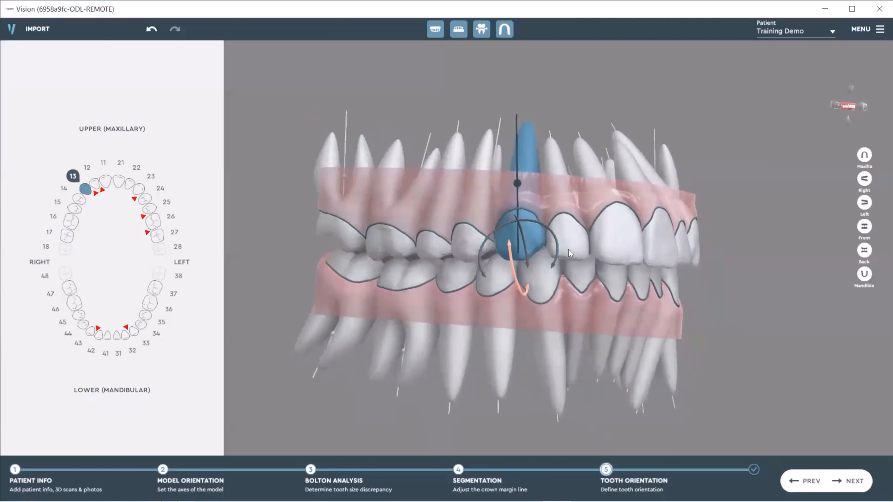
Step: Select tooth 12 and adjust the tilt of its root axis, checking it from the front and right side
{"action": "middle_click_drag", "start_coordinate": [602, 245], "coordinate": [557, 242]}
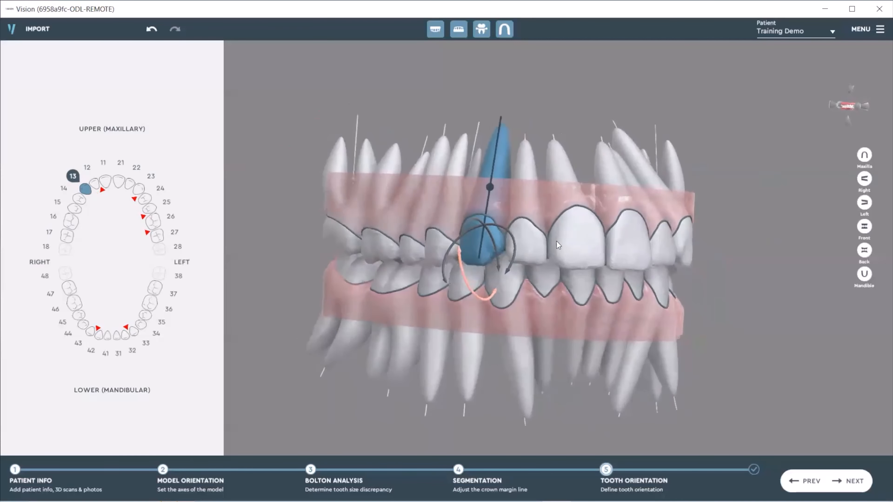
{"action": "middle_click_drag", "start_coordinate": [613, 220], "coordinate": [551, 225]}
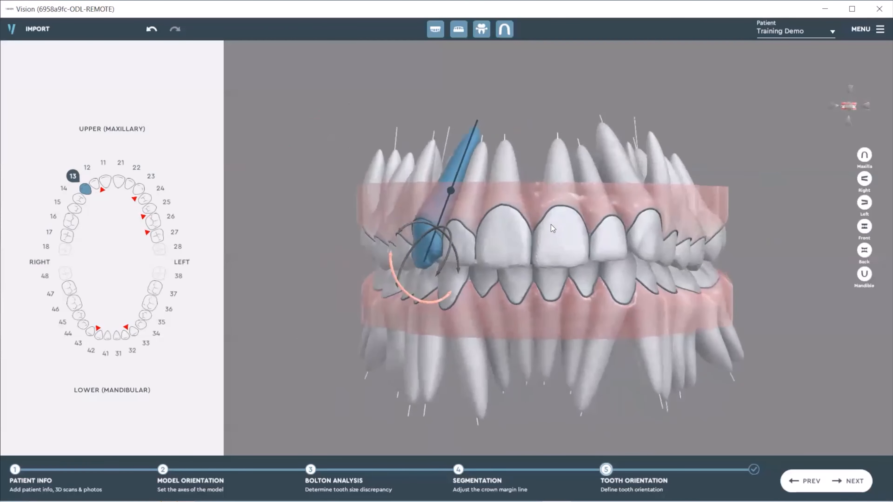
{"action": "left_click", "coordinate": [575, 219]}
{"action": "left_click", "coordinate": [462, 222]}
{"action": "middle_click_drag", "start_coordinate": [462, 222], "coordinate": [498, 219]}
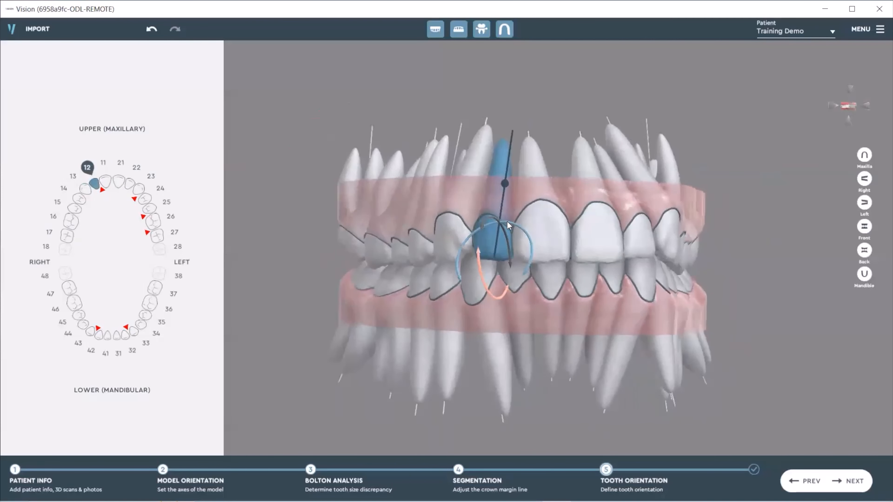
{"action": "middle_click_drag", "start_coordinate": [555, 244], "coordinate": [649, 250]}
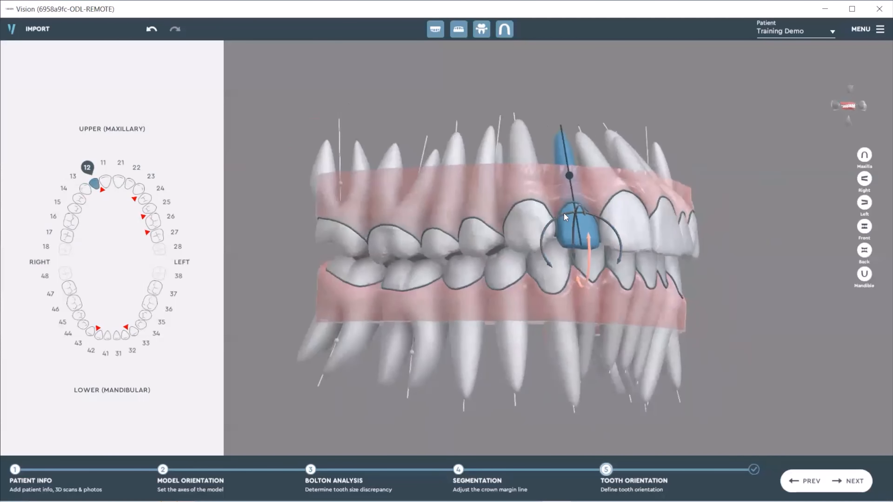
Step: Tilt the root axis of tooth 11 toward the midline to clear its collision with tooth 12
{"action": "middle_click_drag", "start_coordinate": [644, 210], "coordinate": [531, 215]}
{"action": "left_click", "coordinate": [571, 187]}
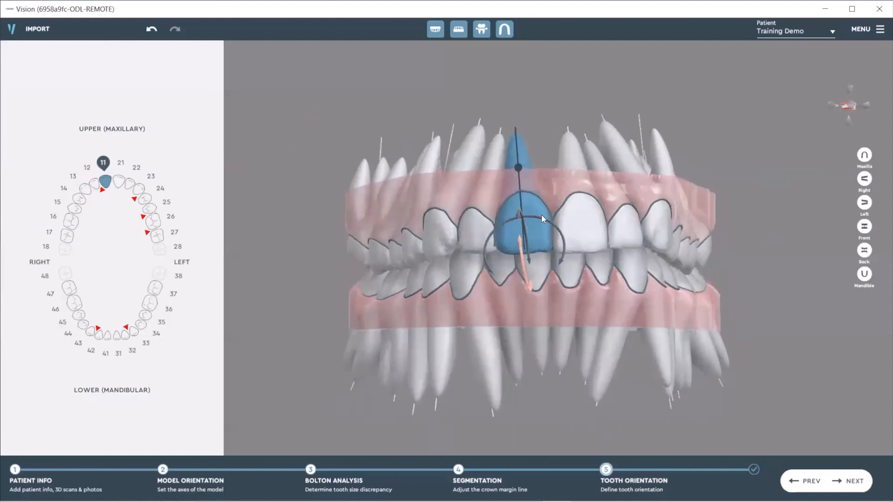
{"action": "left_click_drag", "start_coordinate": [534, 216], "coordinate": [539, 217]}
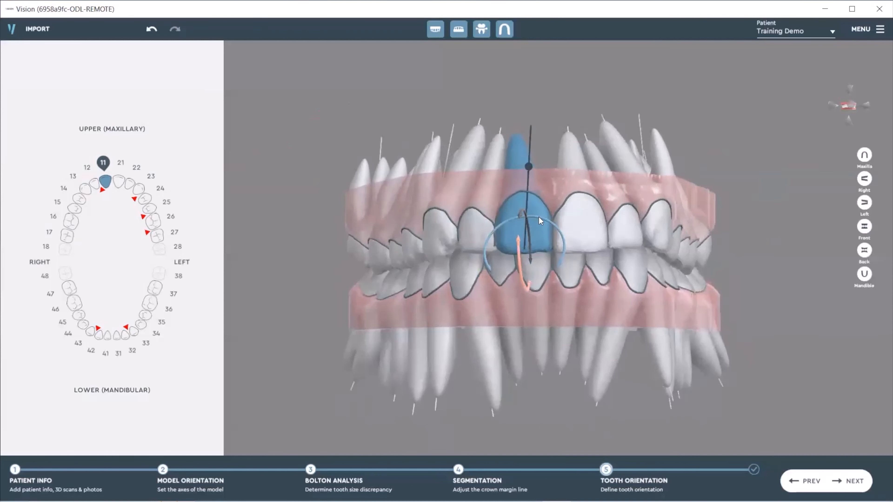
Step: Select the upper left canine, tooth 23, and tilt its root axis slightly away from tooth 24
{"action": "middle_click_drag", "start_coordinate": [636, 254], "coordinate": [515, 255]}
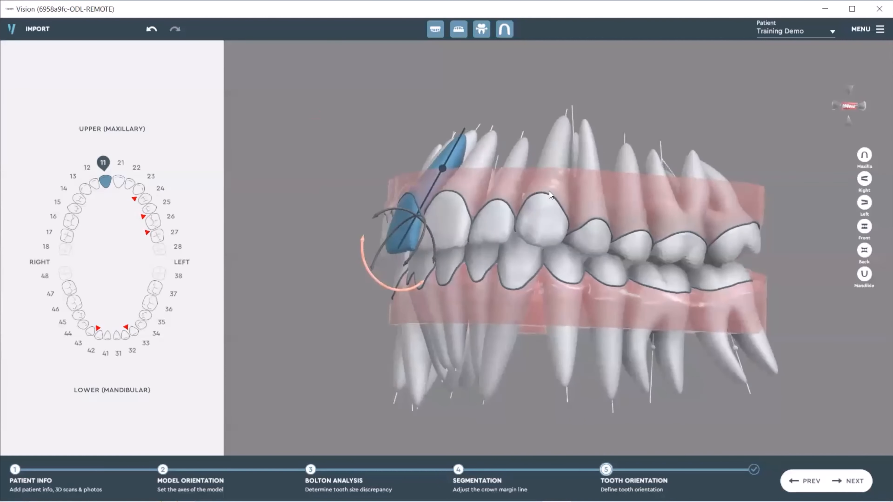
{"action": "left_click", "coordinate": [551, 203]}
{"action": "left_click_drag", "start_coordinate": [561, 212], "coordinate": [556, 211]}
Step: Tilt the root axis of tooth 24 distally and adjust the axis of tooth 25 to clear the collision near tooth 26
{"action": "middle_click_drag", "start_coordinate": [645, 239], "coordinate": [605, 220]}
{"action": "left_click", "coordinate": [538, 222]}
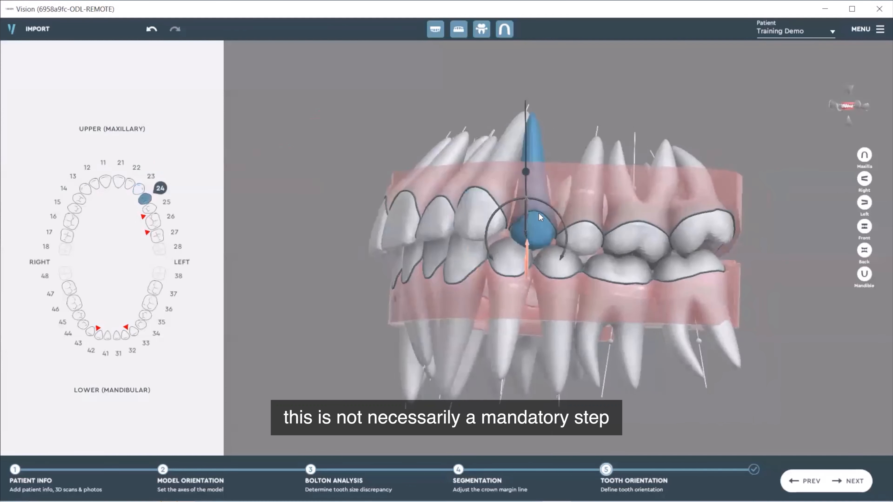
{"action": "left_click_drag", "start_coordinate": [542, 200], "coordinate": [552, 206]}
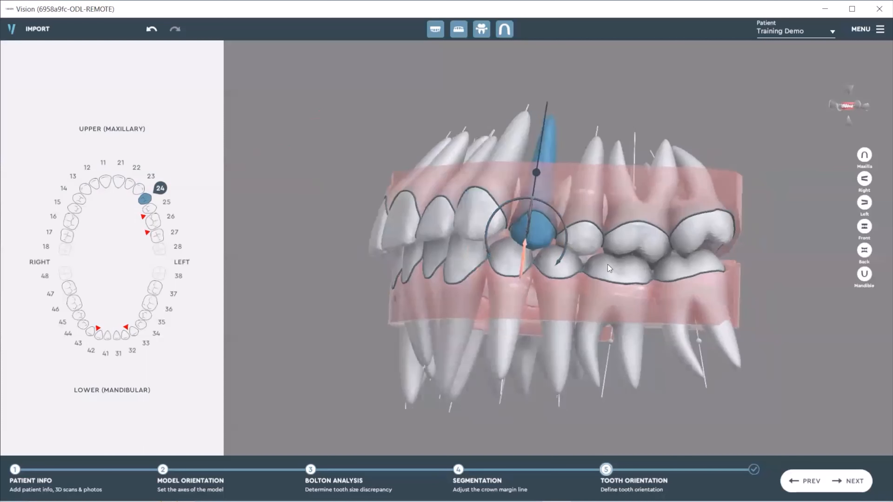
{"action": "left_click", "coordinate": [584, 233]}
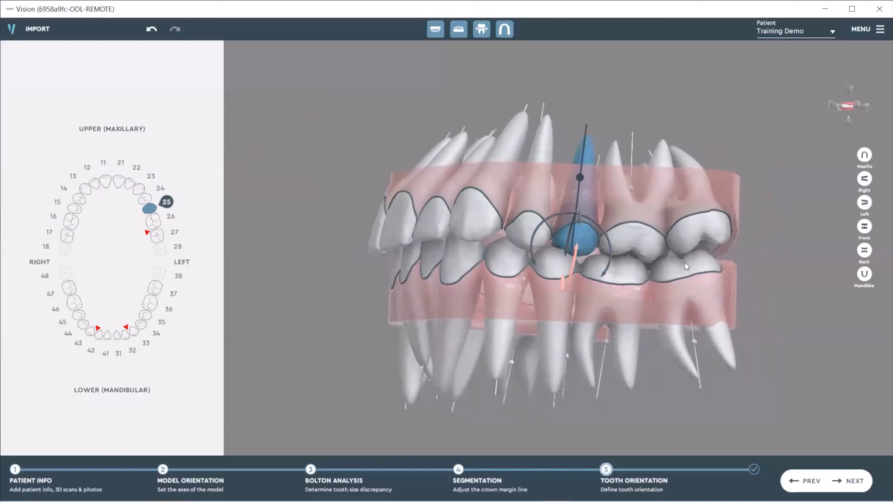
Step: Tilt the root axis of tooth 27 distally, away from tooth 26
{"action": "left_click", "coordinate": [680, 206]}
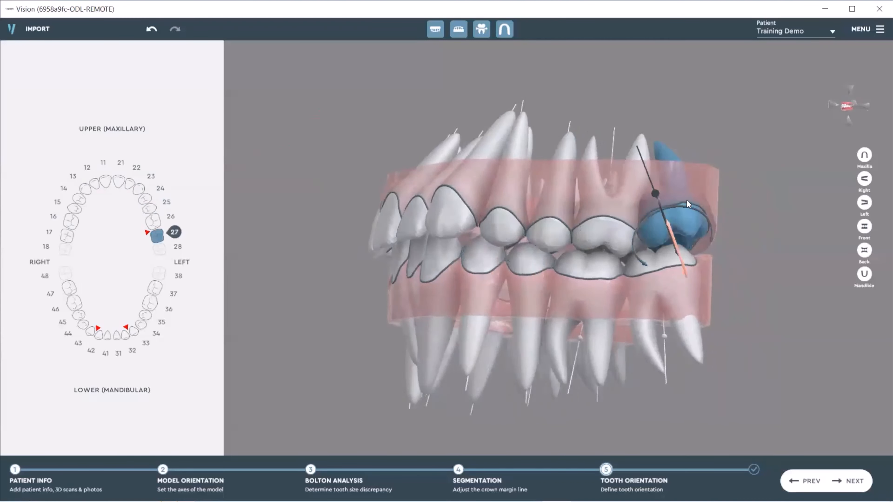
{"action": "left_click_drag", "start_coordinate": [681, 206], "coordinate": [693, 210]}
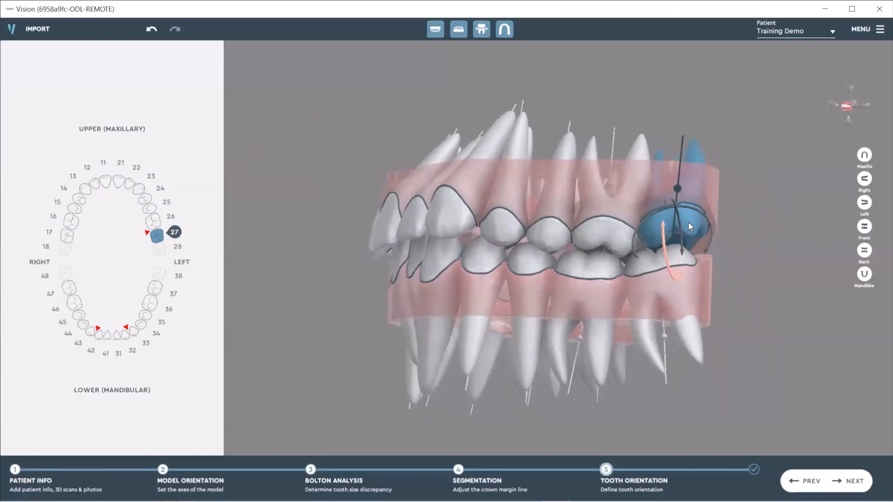
{"action": "left_click_drag", "start_coordinate": [695, 209], "coordinate": [703, 215]}
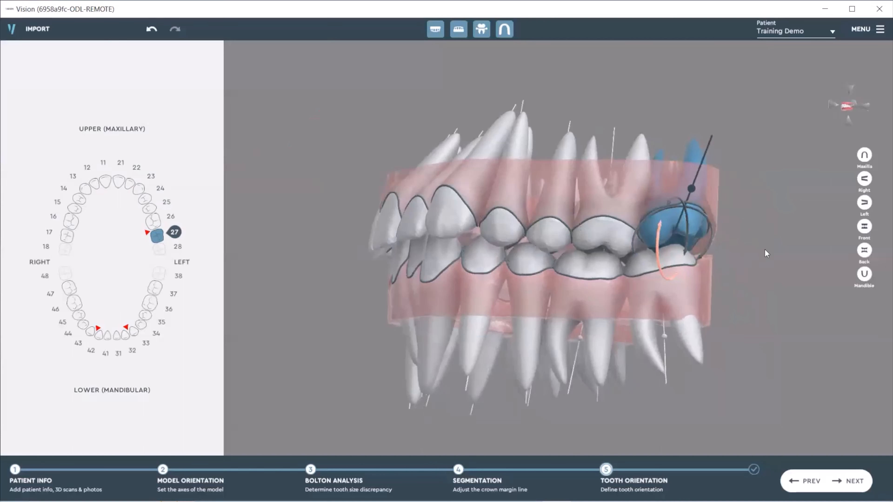
Step: Adjust the lower anterior root axes, including canine 43, to clear the collisions marked beside both lower canines
{"action": "left_click_drag", "start_coordinate": [769, 259], "coordinate": [488, 183]}
{"action": "left_click_drag", "start_coordinate": [441, 165], "coordinate": [550, 299]}
{"action": "left_click", "coordinate": [606, 298]}
{"action": "left_click", "coordinate": [513, 302]}
{"action": "left_click_drag", "start_coordinate": [386, 270], "coordinate": [570, 297]}
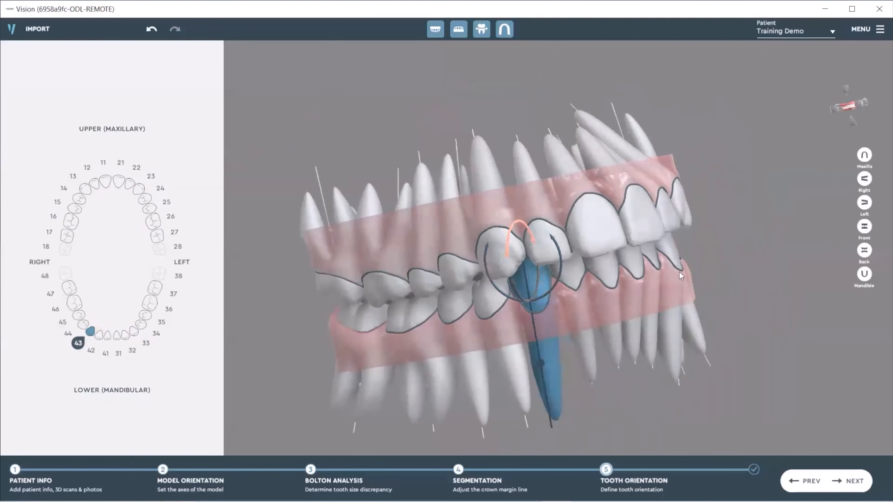
Step: Return the model to the front view and proceed from tooth orientation to start the intersection check
{"action": "left_click_drag", "start_coordinate": [711, 279], "coordinate": [670, 277]}
{"action": "left_click", "coordinate": [864, 227]}
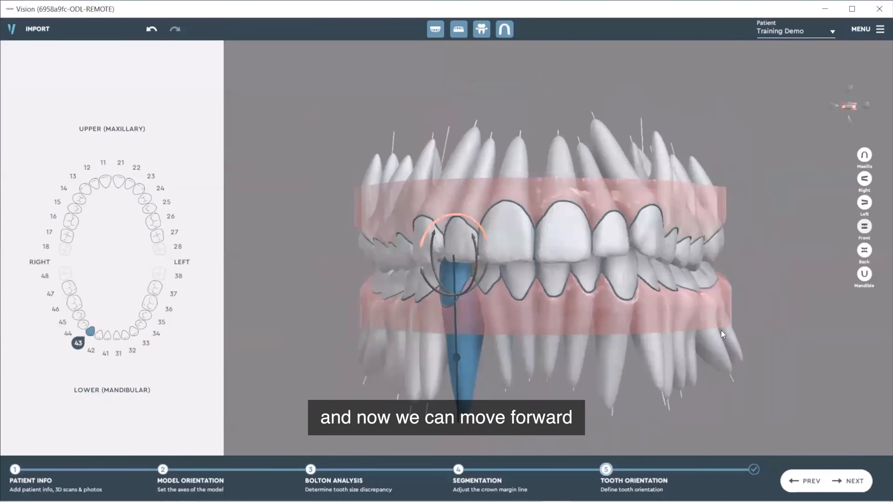
{"action": "left_click", "coordinate": [849, 481]}
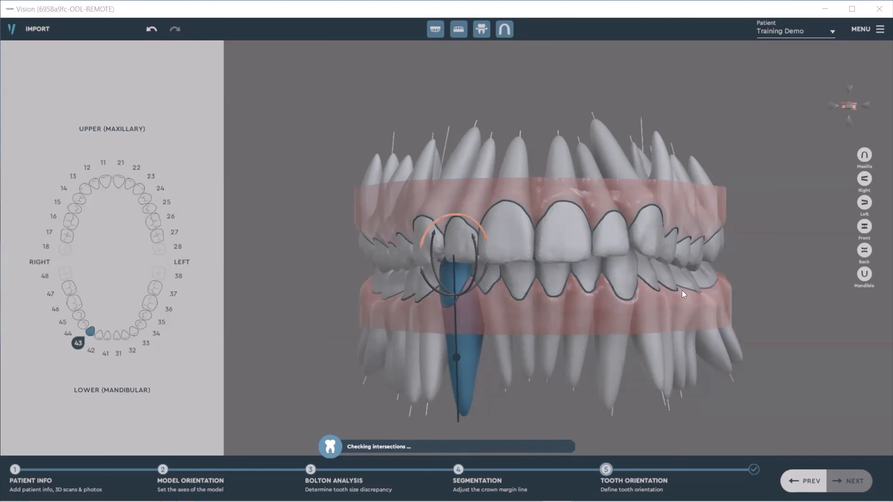
{"action": "left_click", "coordinate": [377, 453]}
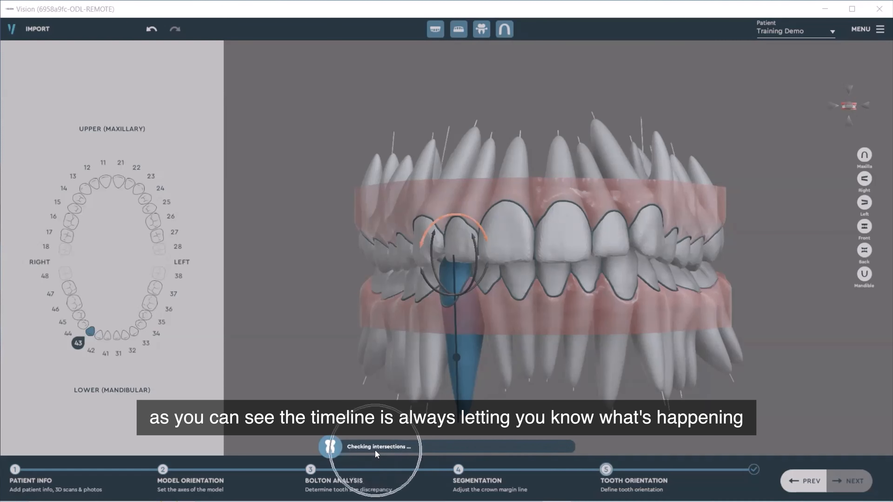